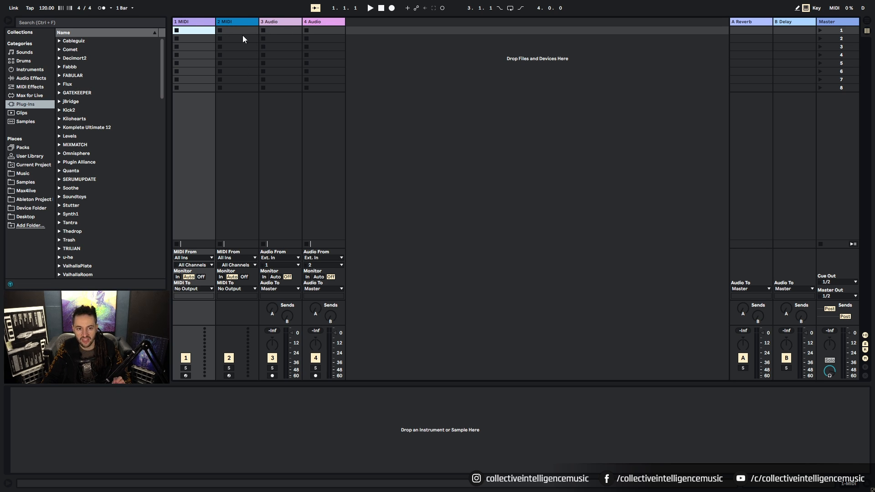
Delete the second MIDI track and both audio tracks, keeping only the first MIDI track
{"action": "left_click", "coordinate": [224, 23]}
{"action": "left_click", "coordinate": [269, 21]}
{"action": "left_click", "coordinate": [319, 21]}
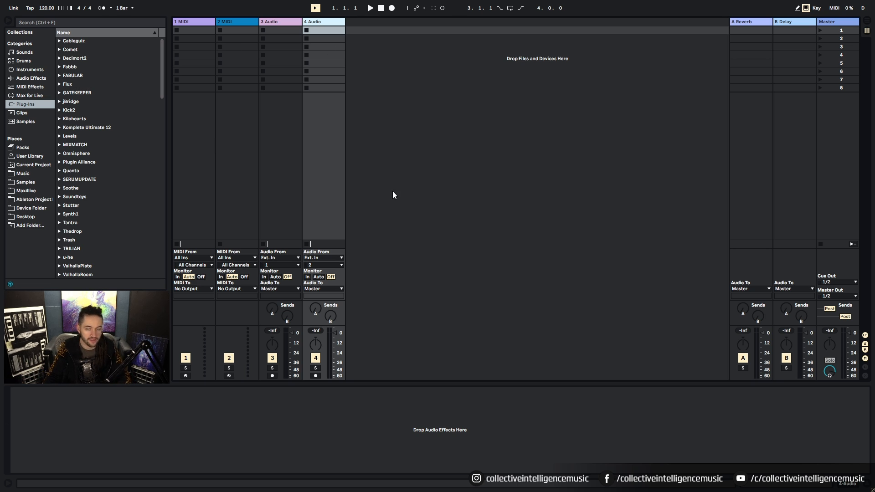
{"action": "left_click", "coordinate": [382, 207]}
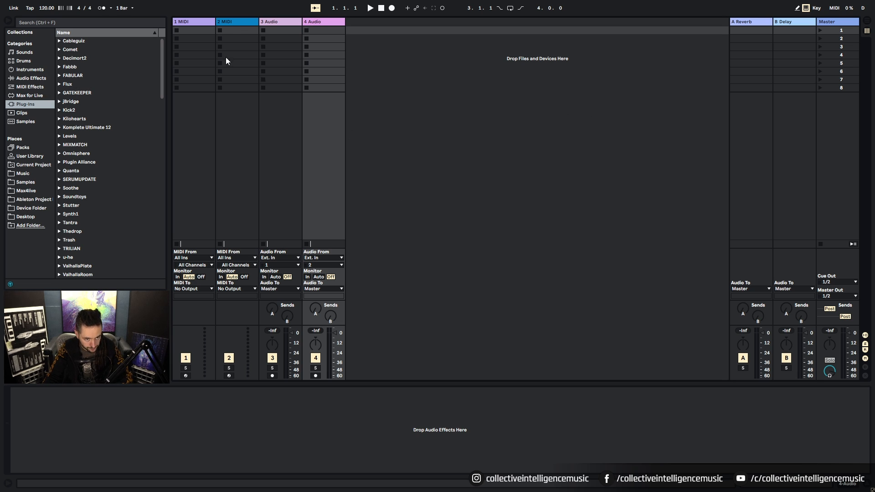
{"action": "key", "text": "Delete"}
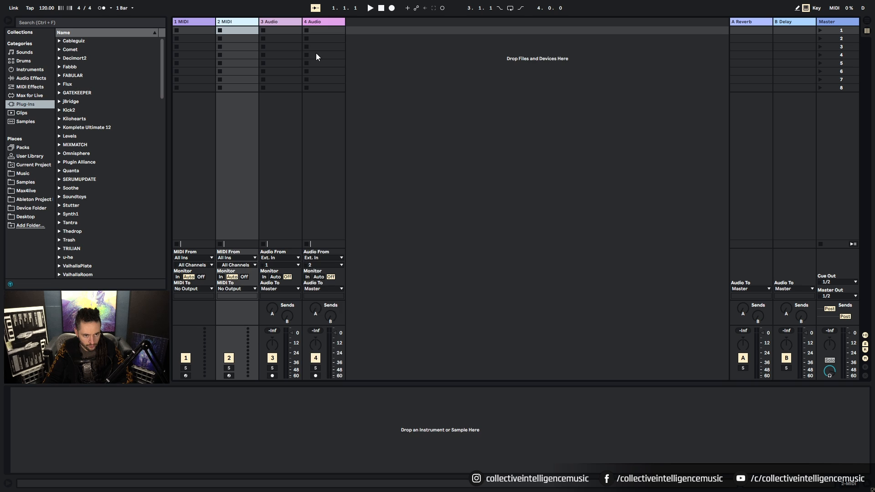
{"action": "left_click", "coordinate": [273, 21]}
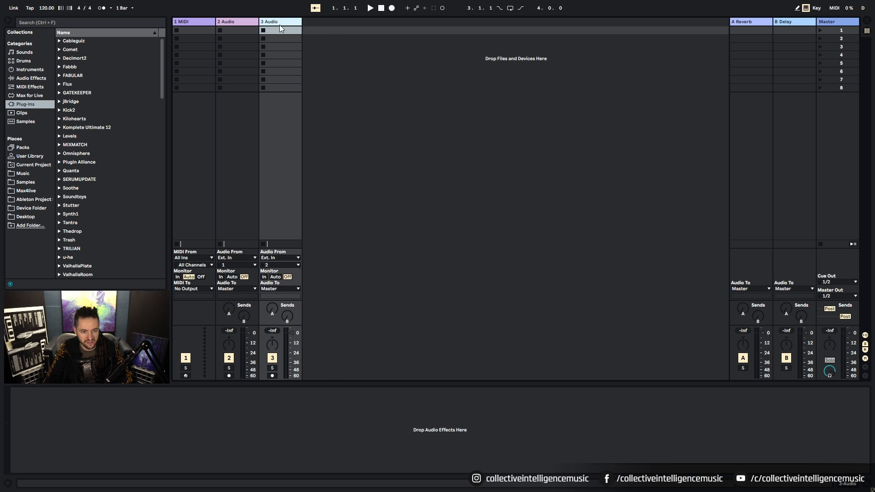
{"action": "key", "text": "Delete"}
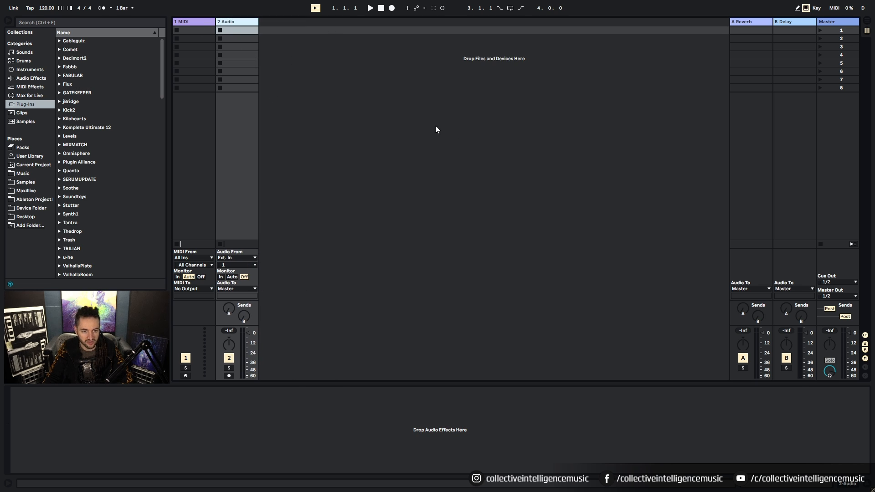
{"action": "left_click", "coordinate": [238, 30]}
{"action": "key", "text": "Delete"}
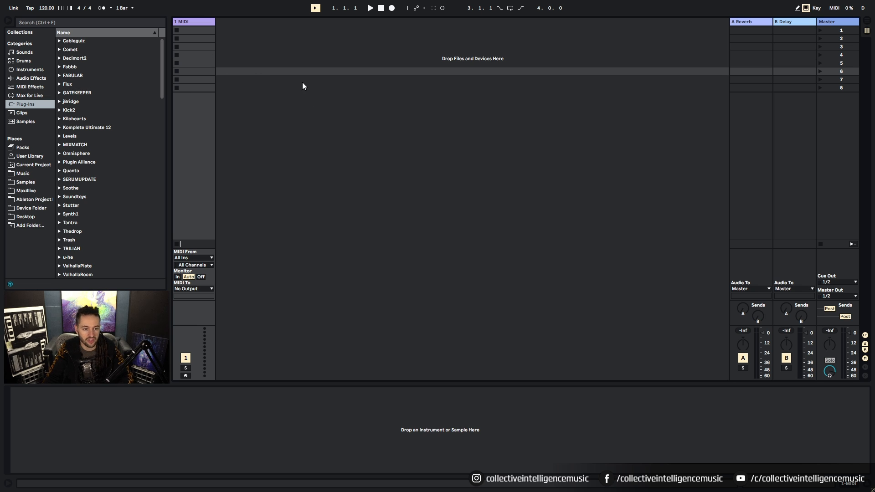
Insert a new MIDI track in the empty session area and delete it again
{"action": "right_click", "coordinate": [270, 76]}
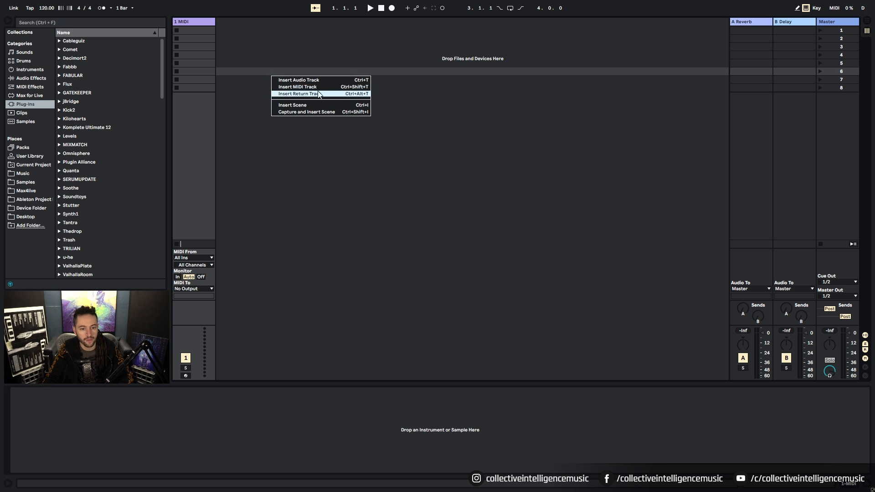
{"action": "left_click", "coordinate": [292, 87]}
{"action": "left_click", "coordinate": [244, 22]}
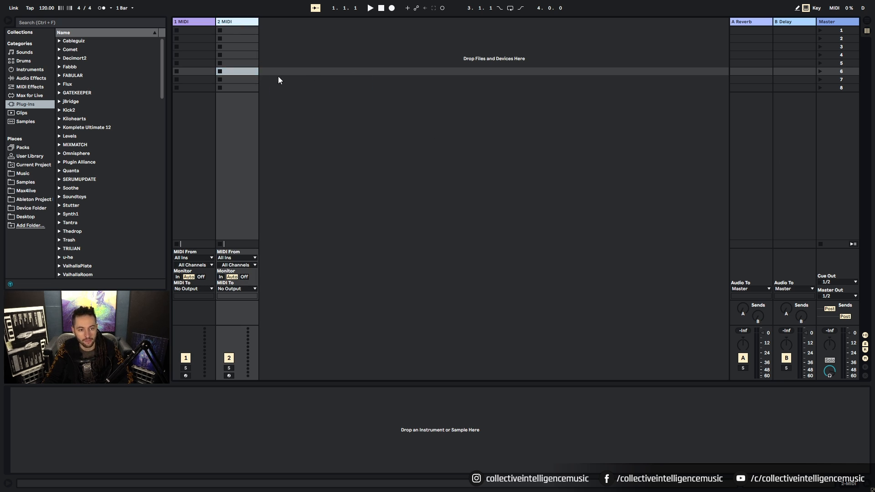
{"action": "key", "text": "Delete"}
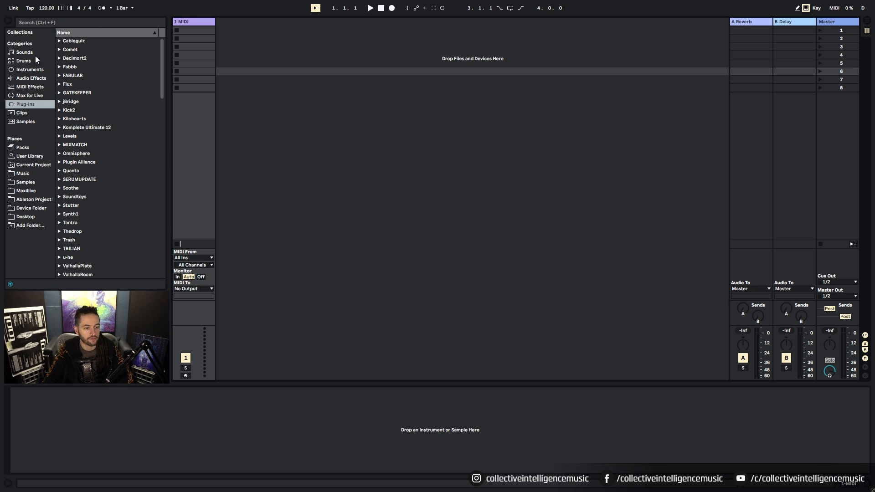
Hide the browser and show it again
{"action": "left_click", "coordinate": [8, 22]}
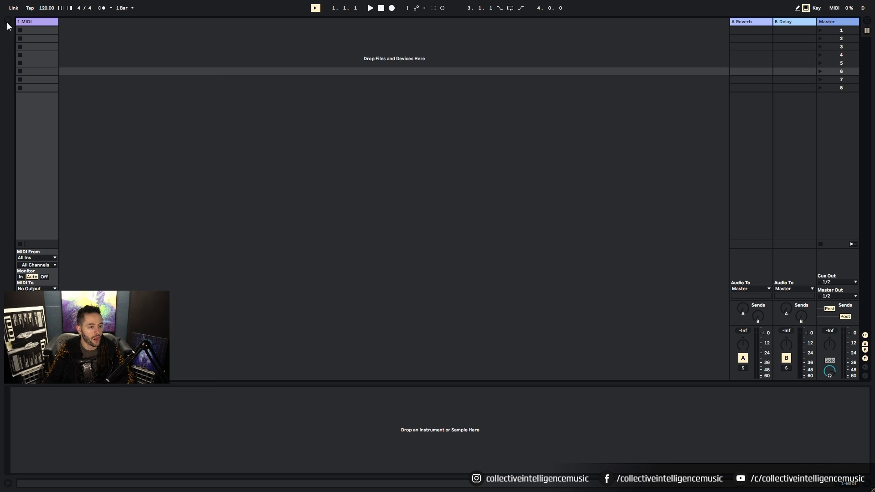
{"action": "left_click", "coordinate": [9, 21]}
{"action": "left_click", "coordinate": [9, 21]}
{"action": "left_click", "coordinate": [9, 21]}
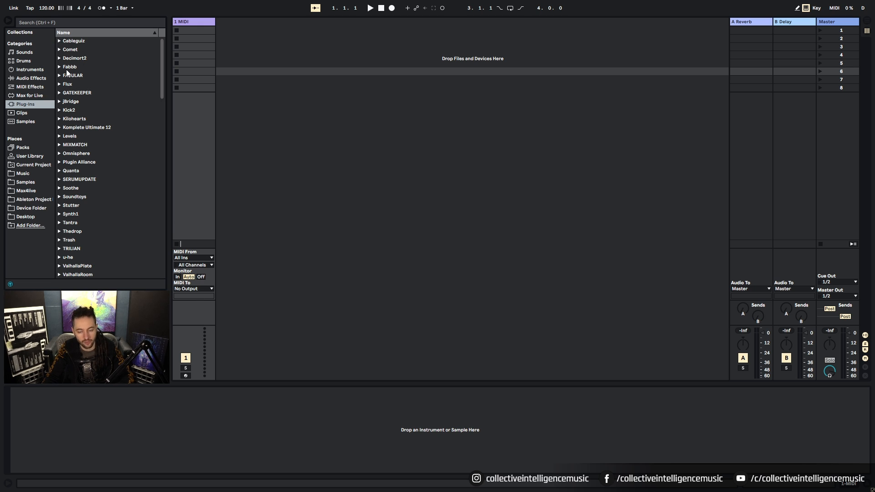
Show the Drums category in the browser and preview the 606 Core Kit
{"action": "left_click", "coordinate": [19, 62]}
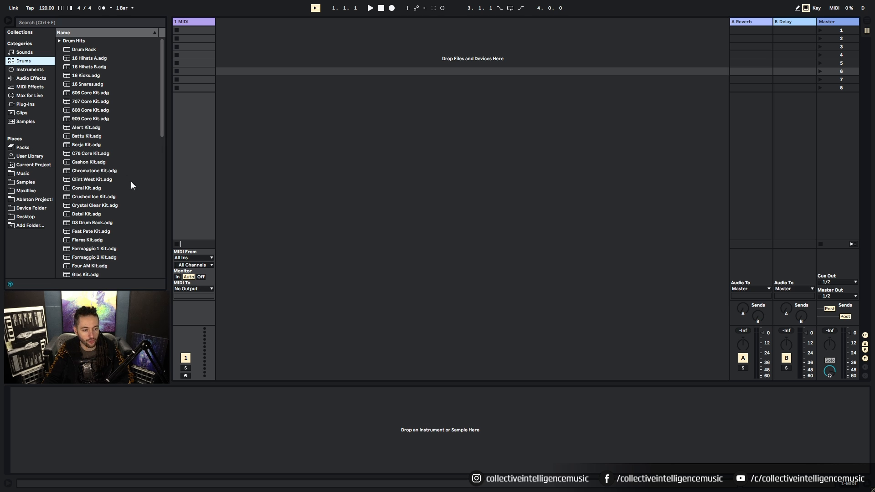
{"action": "left_click_drag", "start_coordinate": [160, 93], "coordinate": [159, 56]}
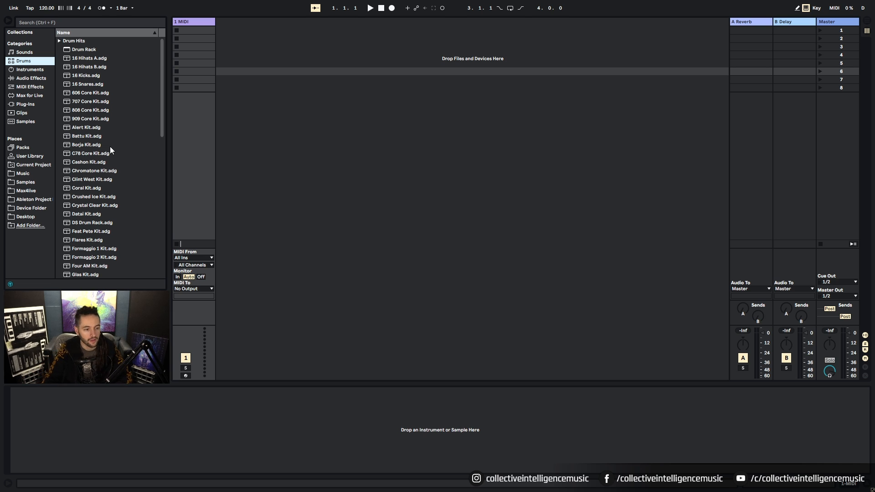
{"action": "left_click", "coordinate": [79, 93]}
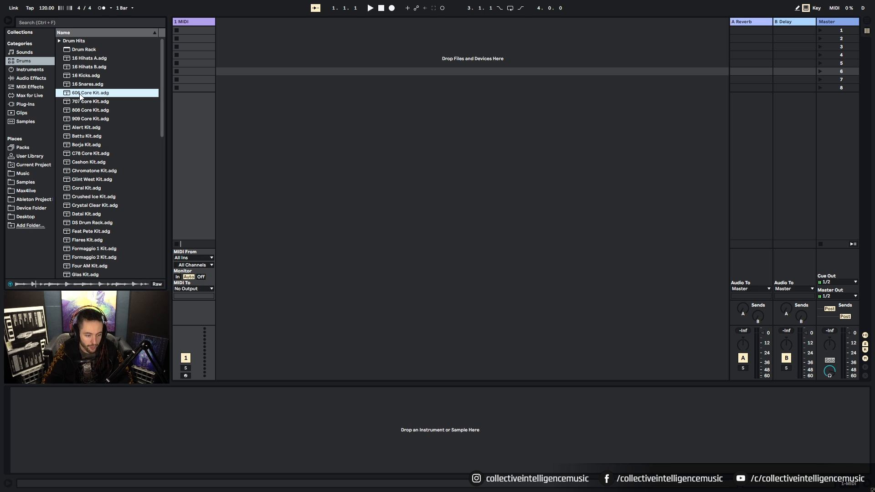
{"action": "key", "text": "F11"}
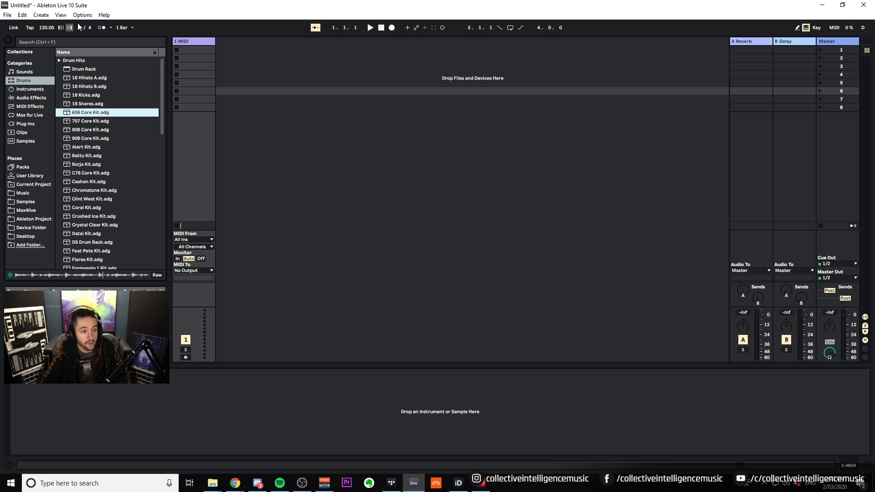
{"action": "key", "text": "F11"}
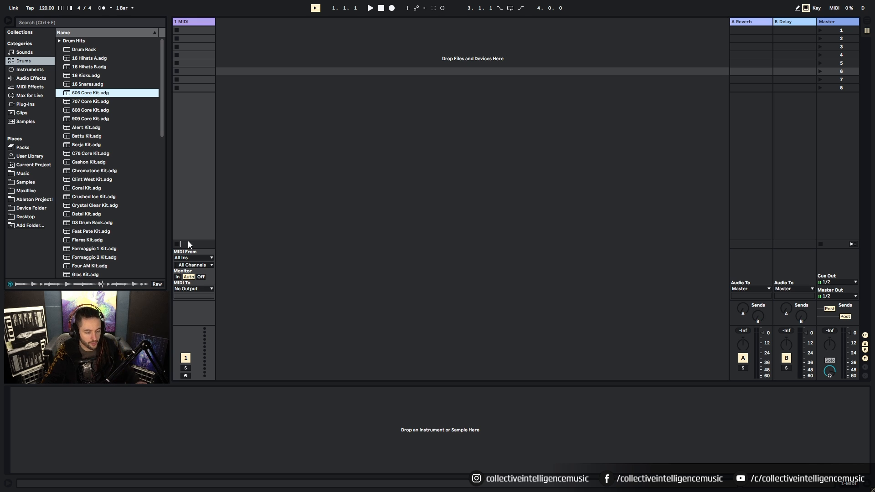
{"action": "left_click", "coordinate": [357, 170]}
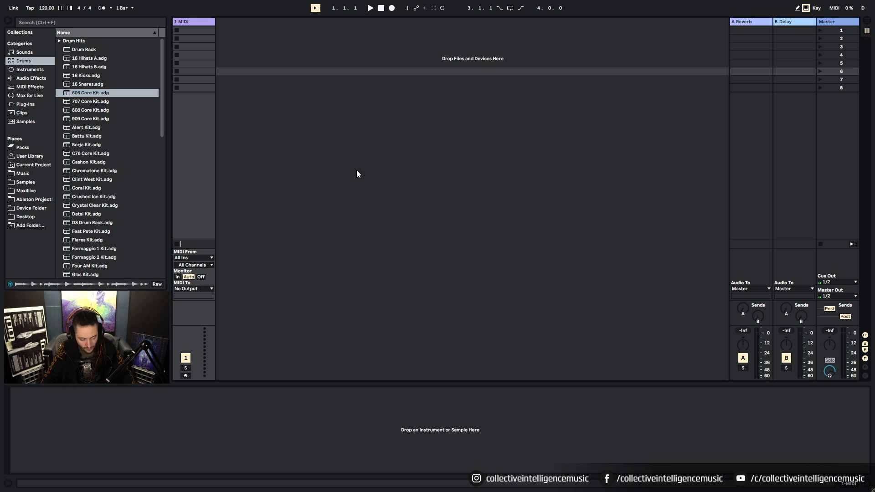
Preview the 707, 808 and 909 Core Kits, and return to the 606 Core Kit
{"action": "left_click_drag", "start_coordinate": [163, 113], "coordinate": [185, 214]}
{"action": "scroll", "coordinate": [87, 110], "scroll_direction": "up", "scroll_amount": 3}
{"action": "left_click", "coordinate": [81, 101]}
{"action": "left_click", "coordinate": [87, 110]}
{"action": "left_click", "coordinate": [92, 119]}
{"action": "left_click", "coordinate": [89, 94]}
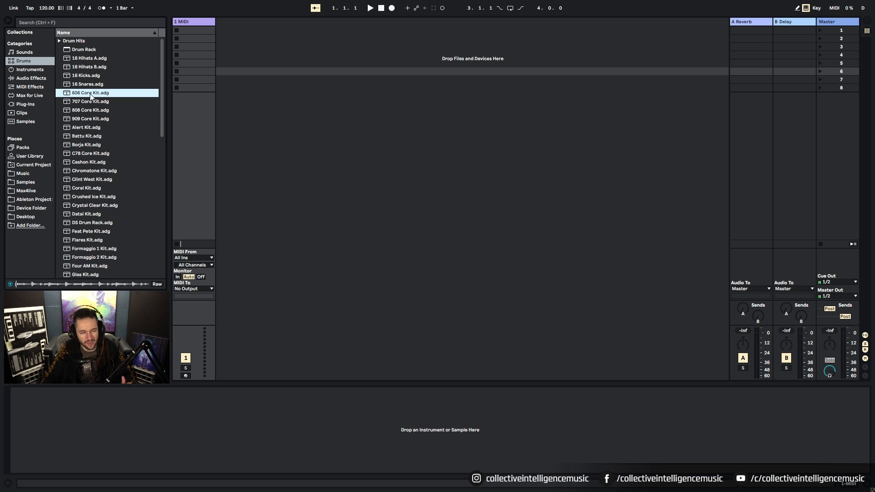
{"action": "left_click", "coordinate": [407, 178]}
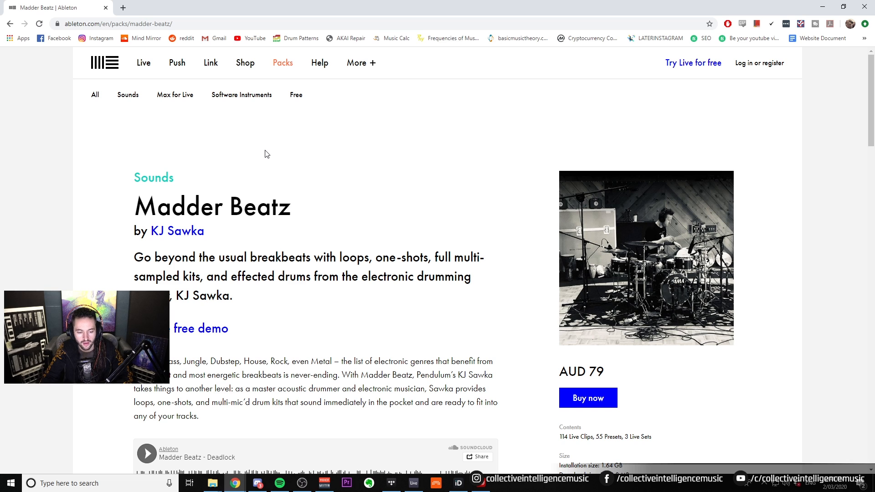
Examine the genres listed on the Madder Beatz pack page and listen to its Deadlock demo track
{"action": "left_click_drag", "start_coordinate": [137, 361], "coordinate": [334, 370]}
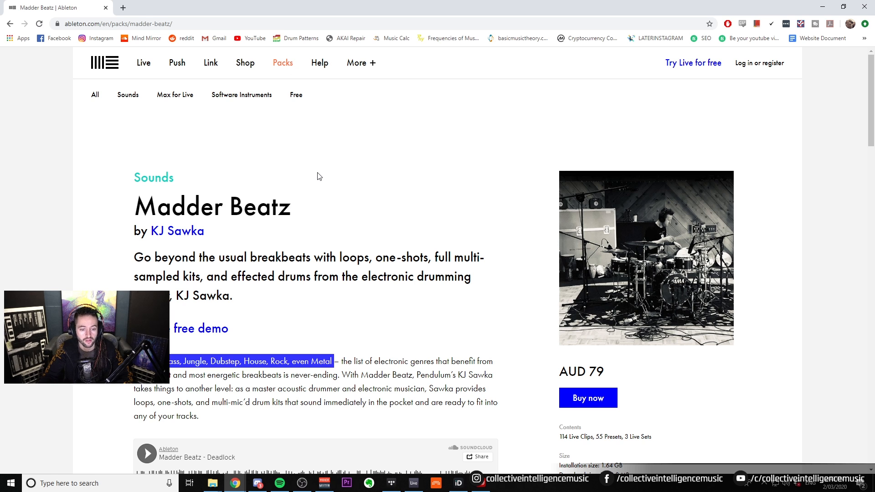
{"action": "scroll", "coordinate": [319, 177], "scroll_direction": "down", "scroll_amount": 4}
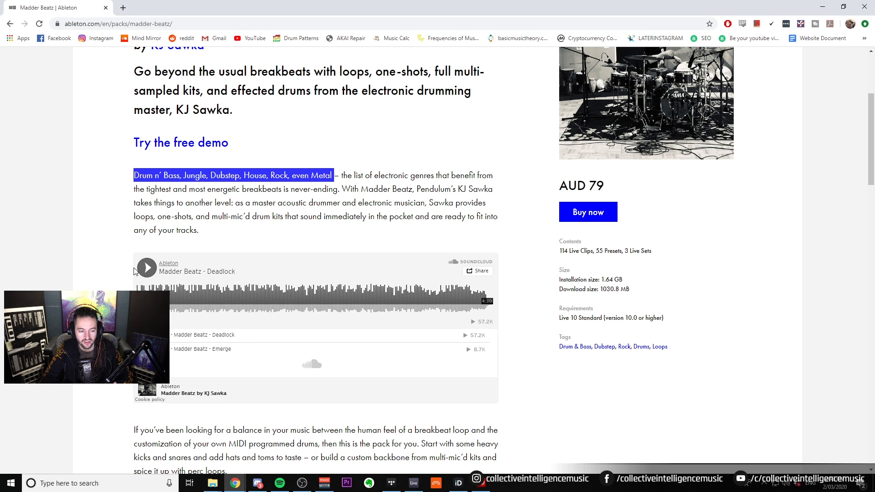
{"action": "left_click", "coordinate": [146, 268]}
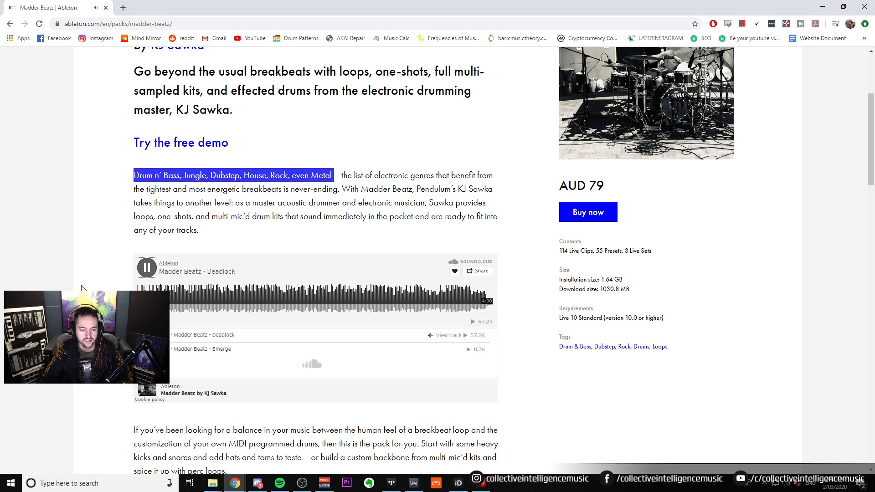
{"action": "left_click", "coordinate": [147, 273]}
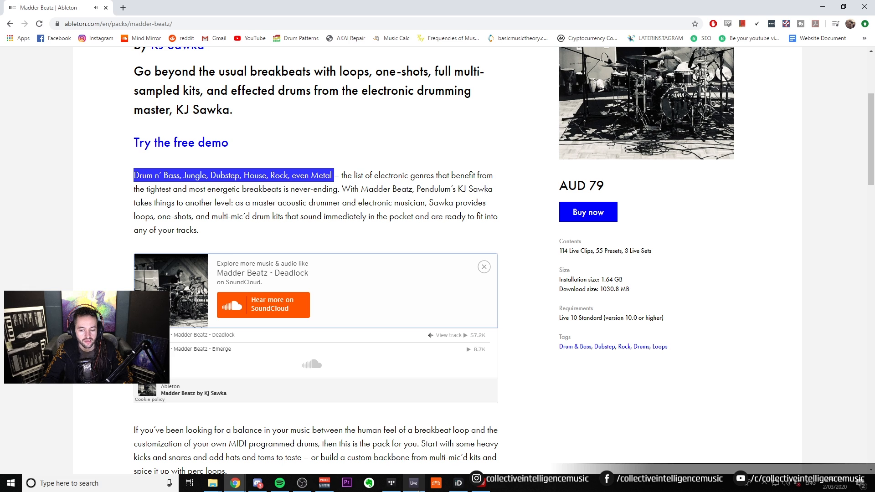
Switch back to Ableton Live and preview the 606, 707, 808 and 909 Core Kits in turn
{"action": "left_click", "coordinate": [418, 490]}
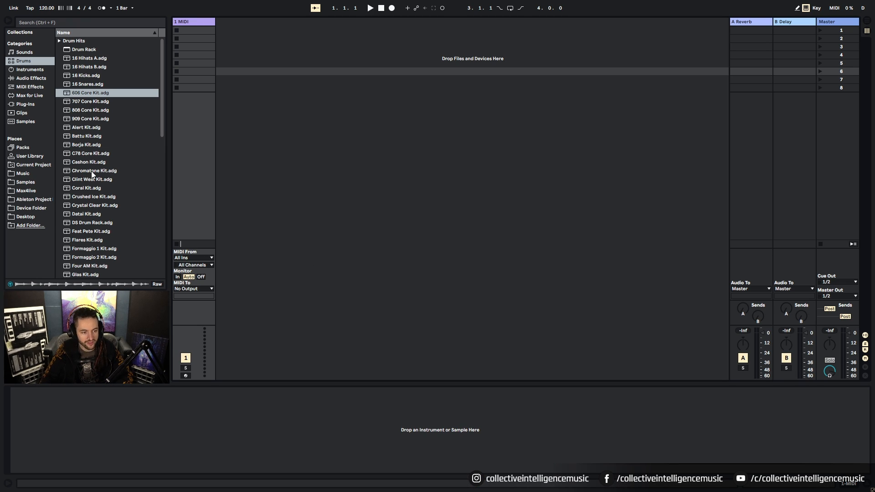
{"action": "left_click", "coordinate": [79, 92]}
{"action": "left_click", "coordinate": [80, 102]}
{"action": "left_click", "coordinate": [82, 110]}
{"action": "left_click", "coordinate": [84, 119]}
{"action": "left_click", "coordinate": [330, 188]}
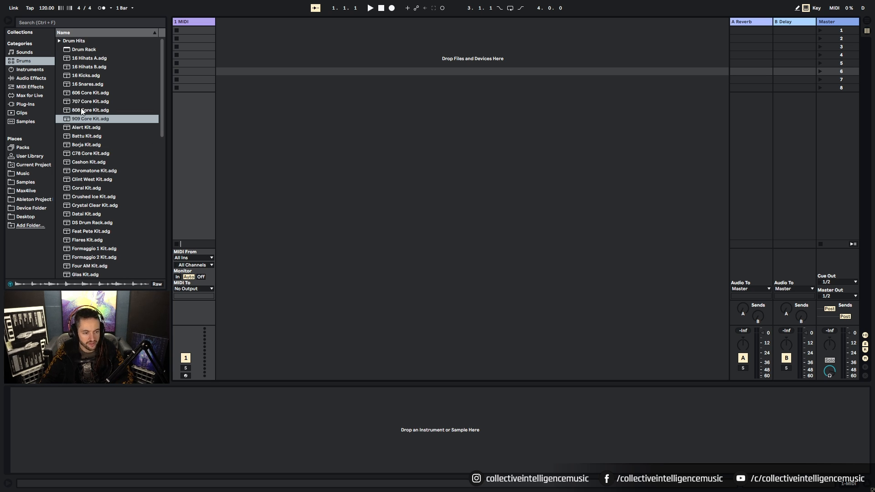
Load the 909 Core Kit into the empty session area as a new MIDI track
{"action": "left_click", "coordinate": [64, 120]}
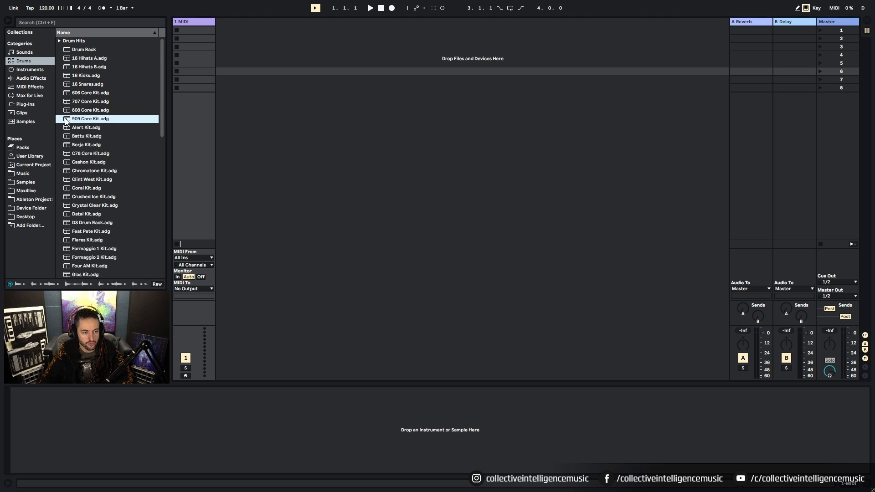
{"action": "left_click_drag", "start_coordinate": [66, 121], "coordinate": [407, 123]}
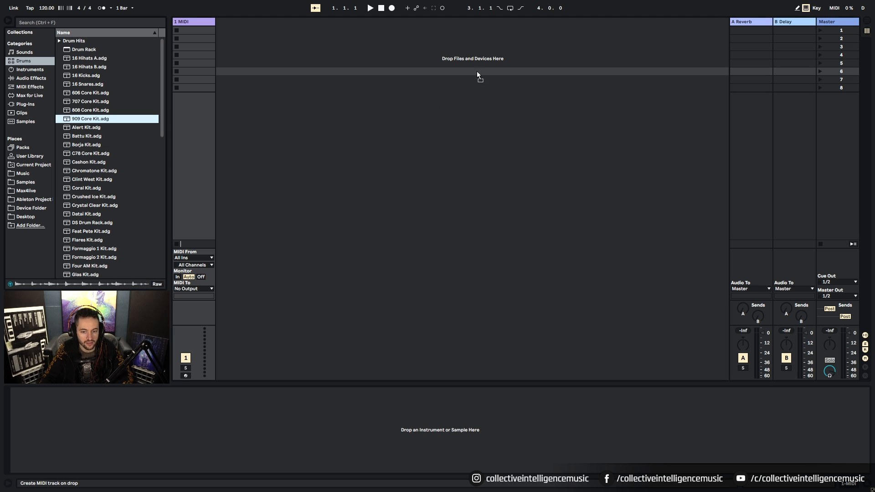
{"action": "left_click_drag", "start_coordinate": [525, 157], "coordinate": [528, 173]}
{"action": "left_click_drag", "start_coordinate": [421, 171], "coordinate": [364, 133]}
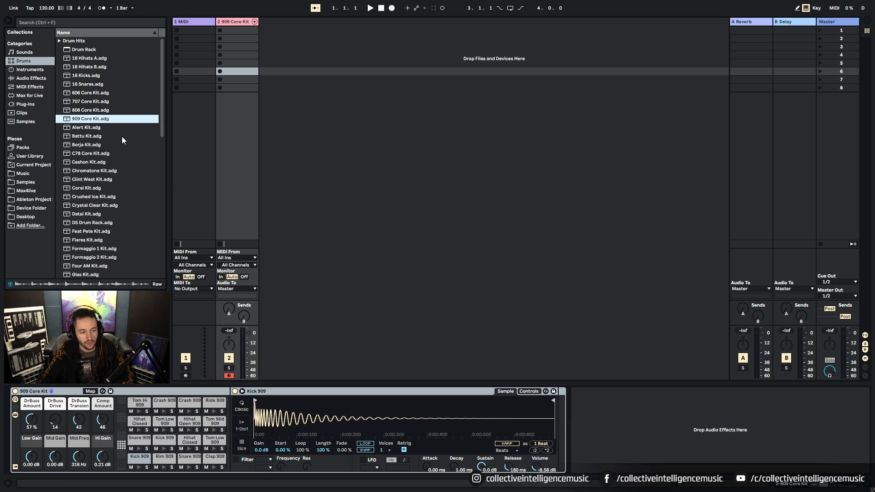
Select the 909 Core Kit rack and delete the whole track that holds it
{"action": "left_click", "coordinate": [28, 392]}
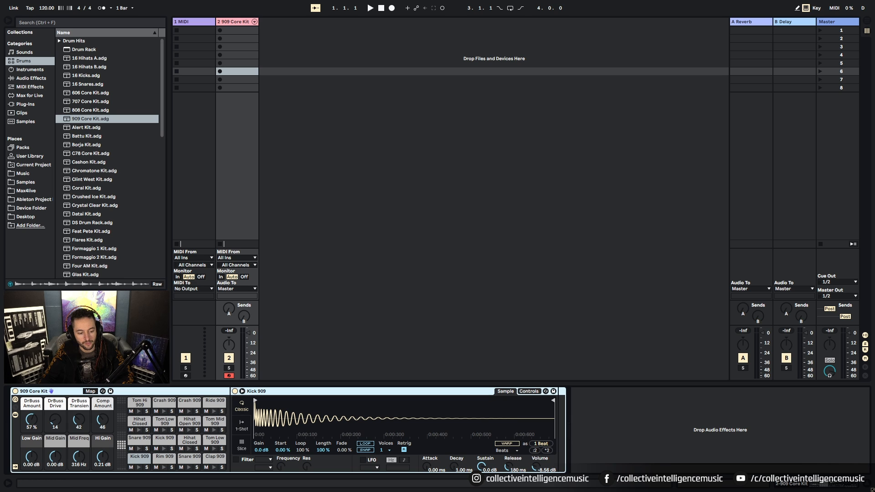
{"action": "left_click", "coordinate": [243, 23]}
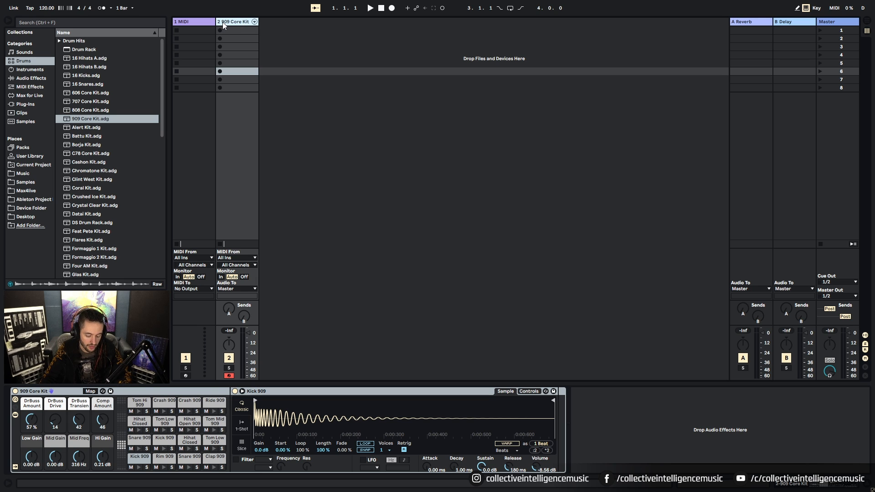
{"action": "key", "text": "Delete"}
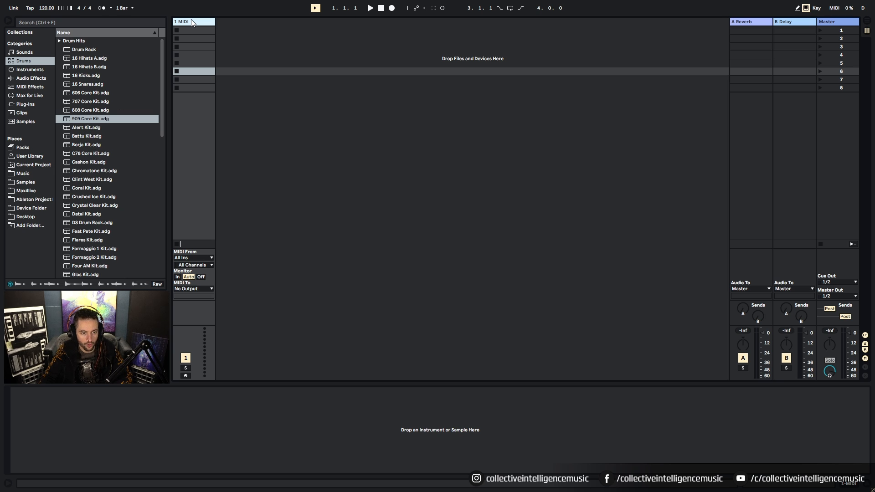
Load the 909 Core Kit onto the remaining MIDI track and delete the rack from that track
{"action": "double_click", "coordinate": [84, 120]}
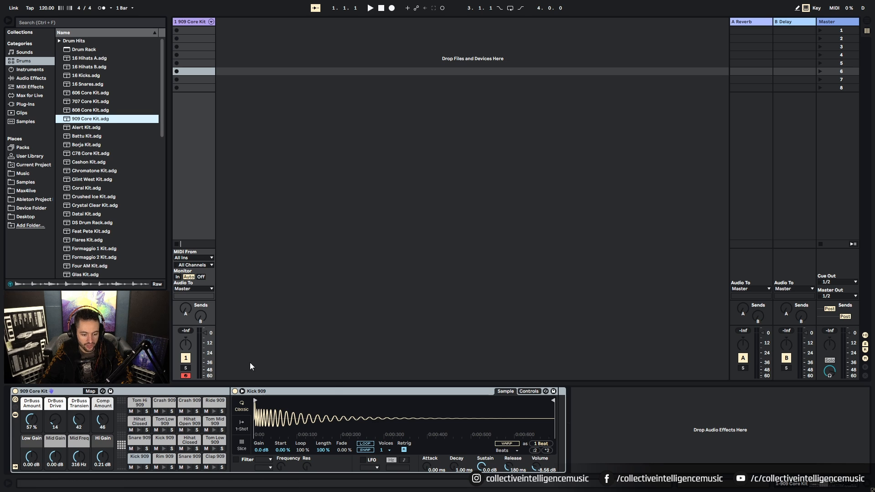
{"action": "left_click", "coordinate": [187, 24]}
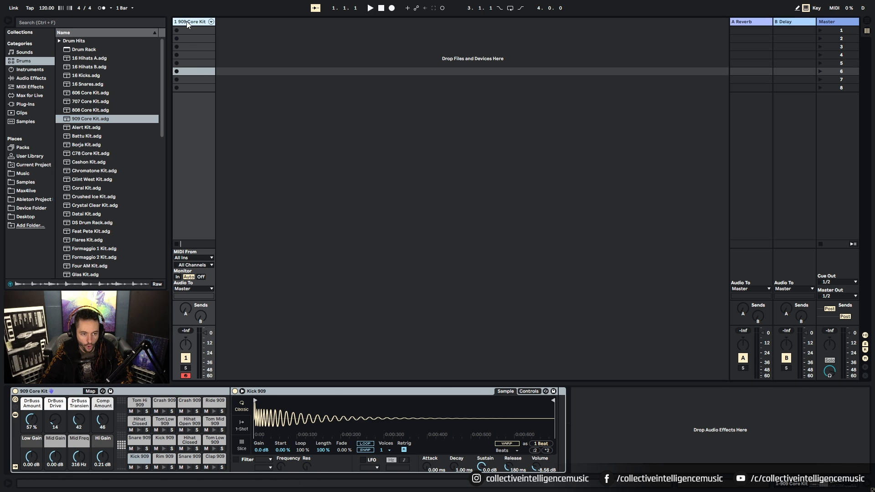
{"action": "left_click", "coordinate": [34, 393]}
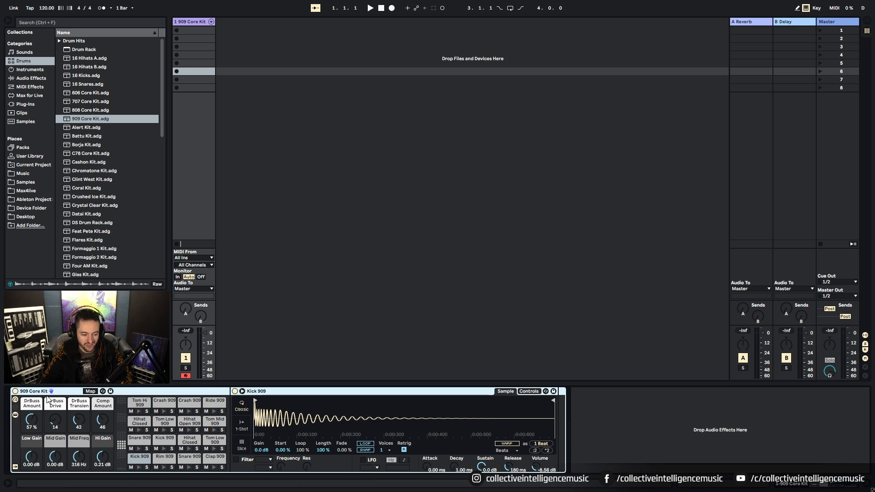
{"action": "key", "text": "Delete"}
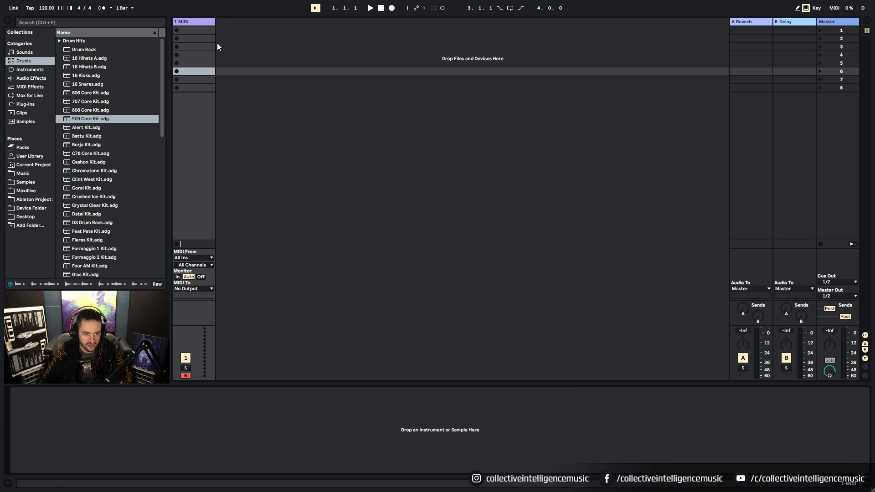
Load the 909 Core Kit onto the MIDI track and audition its kick, rim, snare, clap and closed hi-hat pads
{"action": "left_click", "coordinate": [190, 21]}
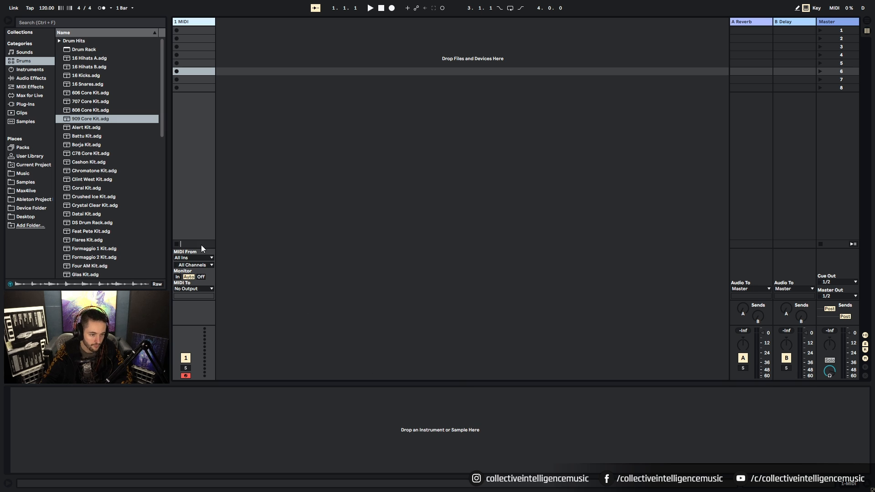
{"action": "left_click_drag", "start_coordinate": [67, 120], "coordinate": [199, 23]}
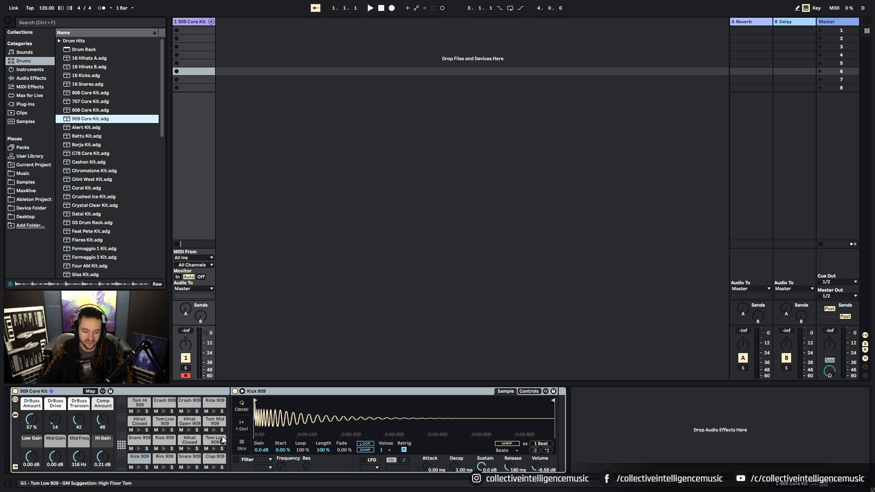
{"action": "left_click", "coordinate": [138, 467]}
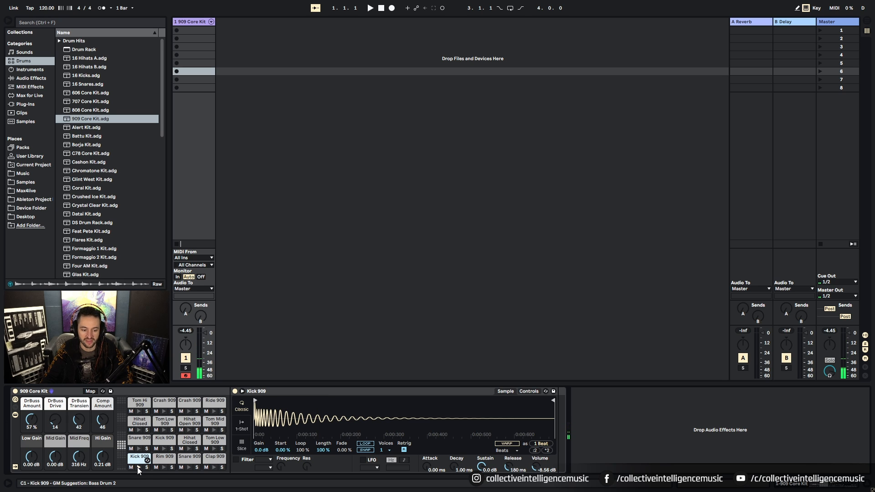
{"action": "left_click", "coordinate": [162, 469]}
{"action": "left_click", "coordinate": [189, 468]}
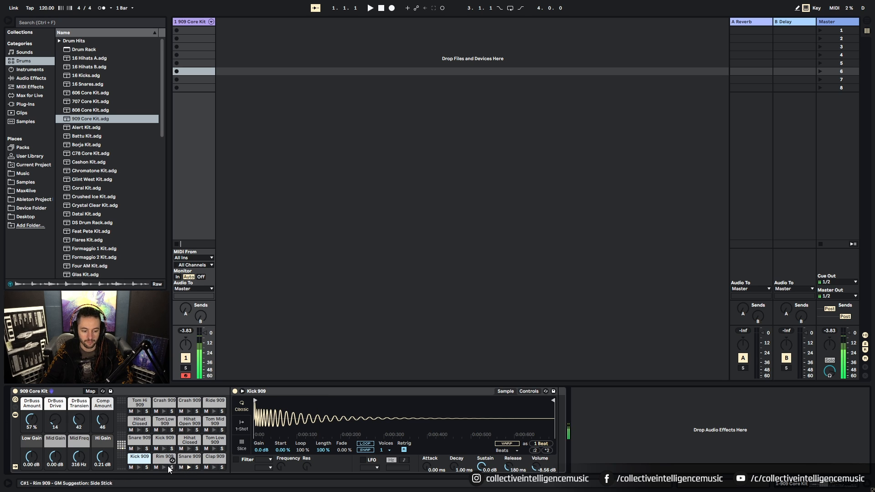
{"action": "left_click", "coordinate": [215, 468]}
{"action": "left_click", "coordinate": [139, 449]}
{"action": "left_click", "coordinate": [163, 449]}
{"action": "left_click", "coordinate": [189, 450]}
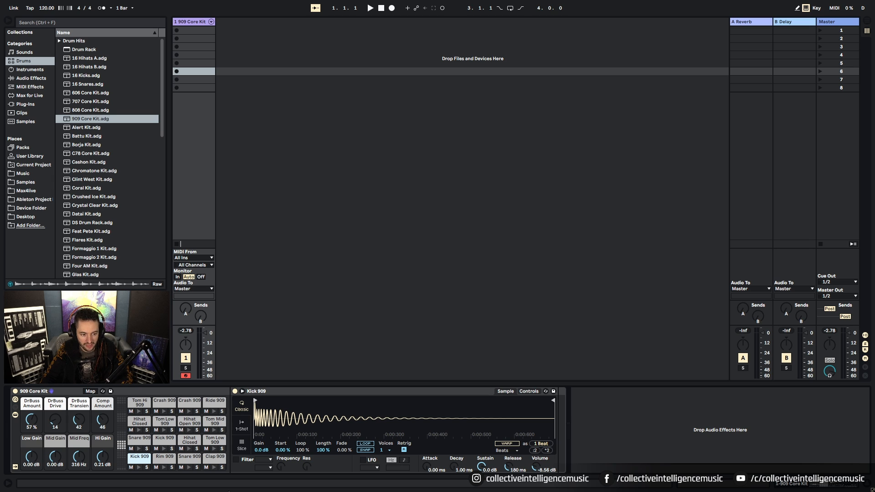
Preview the KJS Big, KJS Hype and KJS Noise kits in turn from the drum library
{"action": "scroll", "coordinate": [105, 226], "scroll_direction": "down", "scroll_amount": 5}
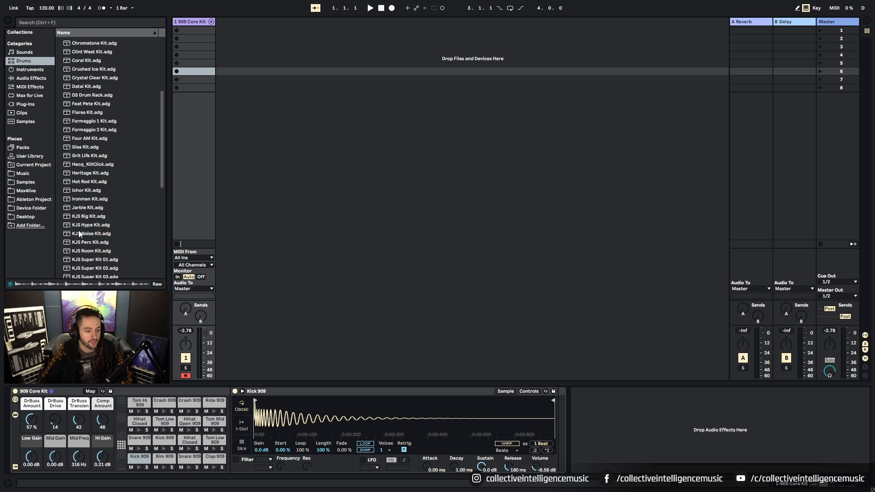
{"action": "left_click", "coordinate": [89, 218]}
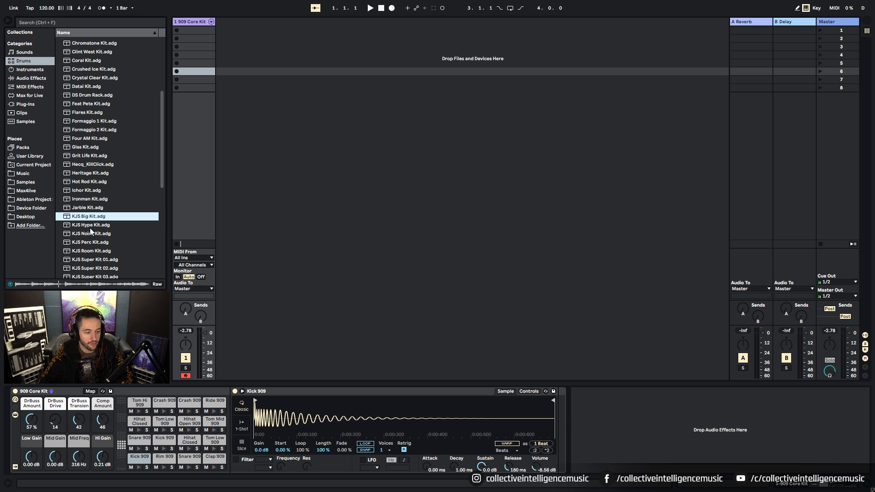
{"action": "left_click", "coordinate": [89, 227]}
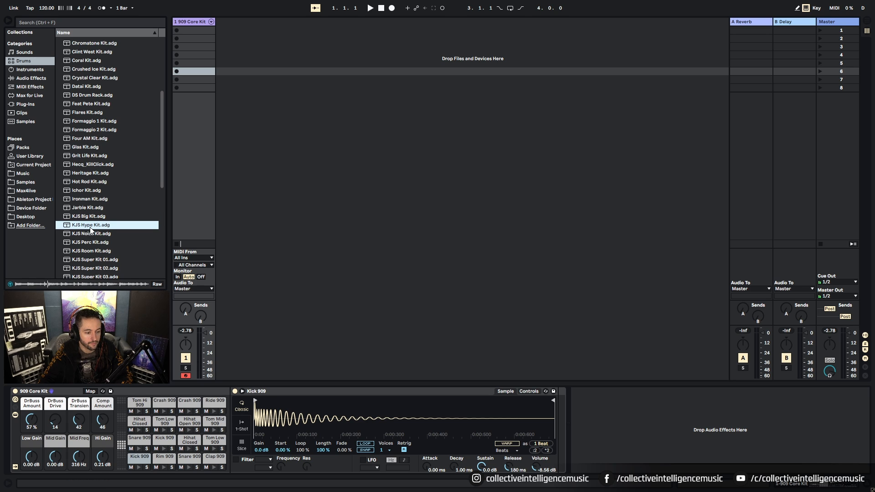
{"action": "left_click", "coordinate": [94, 234]}
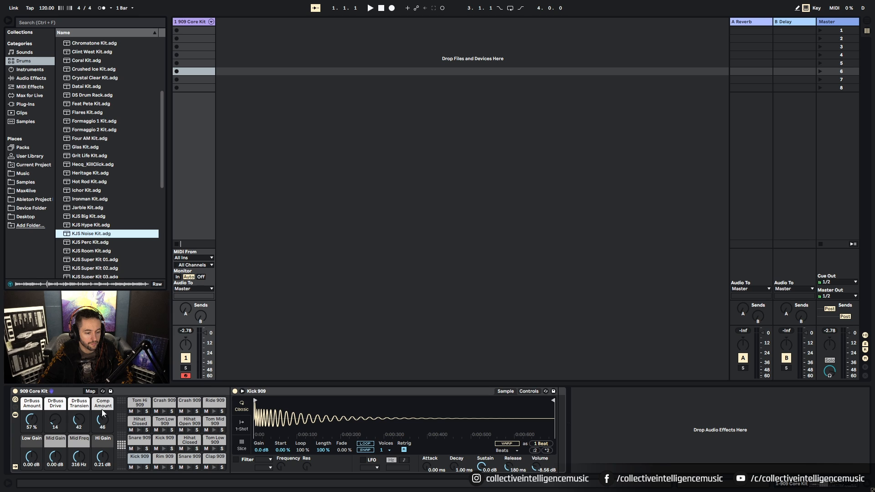
Delete the 909 Core Kit rack from the MIDI track and load the KJS Noise Kit in its place
{"action": "left_click", "coordinate": [32, 392]}
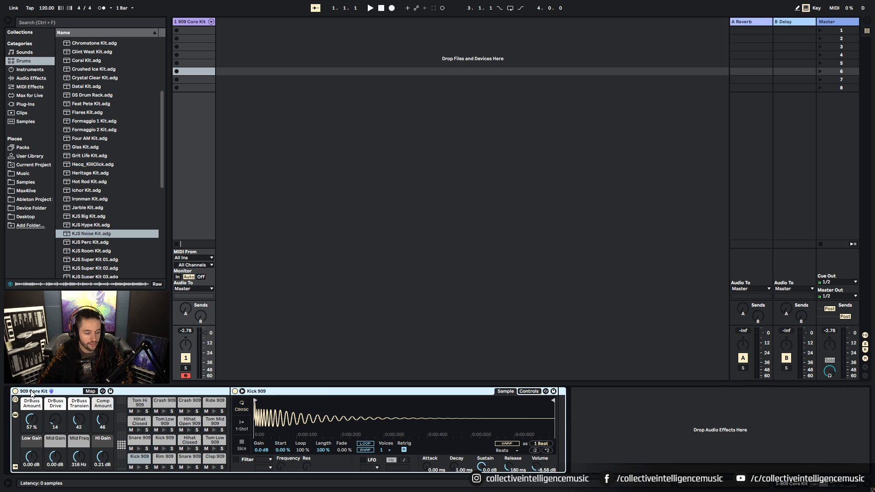
{"action": "key", "text": "Delete"}
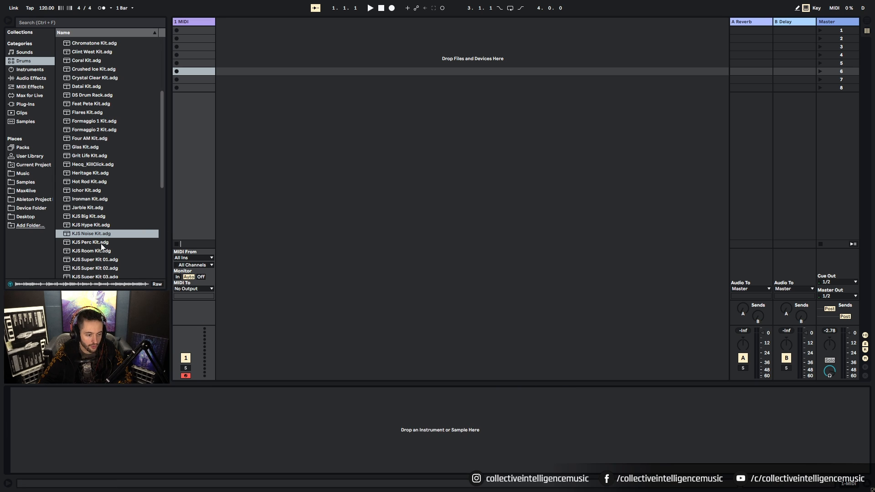
{"action": "left_click", "coordinate": [75, 235]}
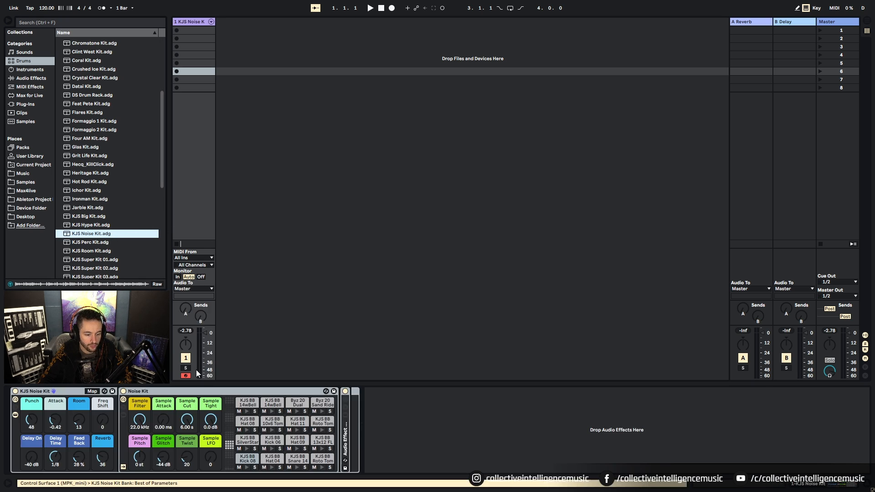
Audition the KJS Noise Kit's kick, hat, snare, bell and ride pads
{"action": "left_click", "coordinate": [272, 467]}
{"action": "left_click", "coordinate": [296, 467]}
{"action": "left_click", "coordinate": [271, 467]}
{"action": "left_click", "coordinate": [248, 467]}
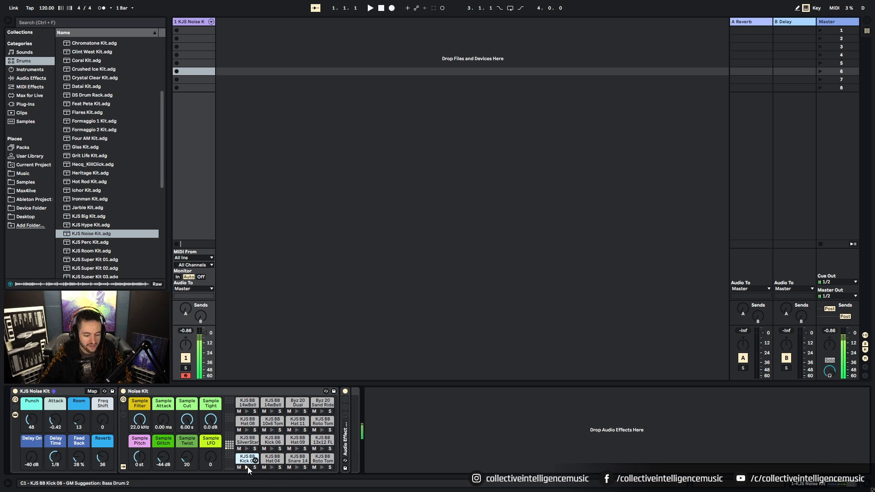
{"action": "left_click", "coordinate": [247, 467]}
{"action": "left_click", "coordinate": [248, 467]}
{"action": "left_click", "coordinate": [247, 466]}
{"action": "left_click", "coordinate": [245, 429]}
{"action": "left_click", "coordinate": [272, 414]}
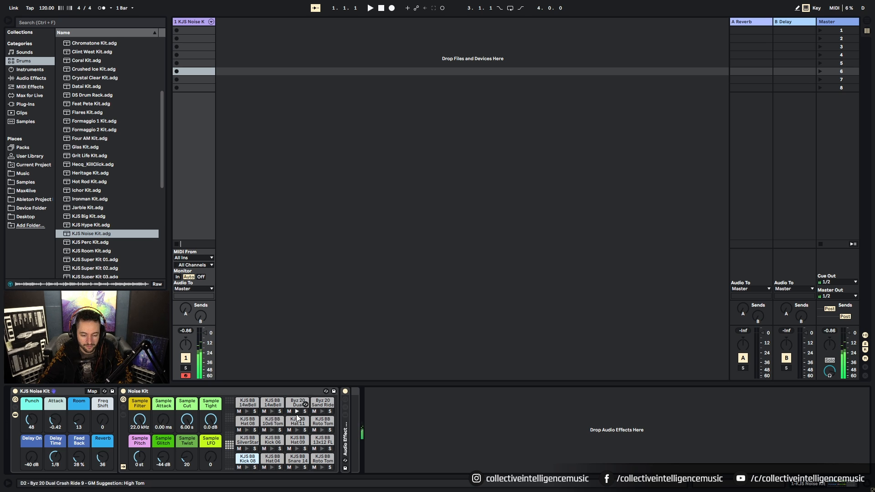
{"action": "left_click", "coordinate": [324, 413]}
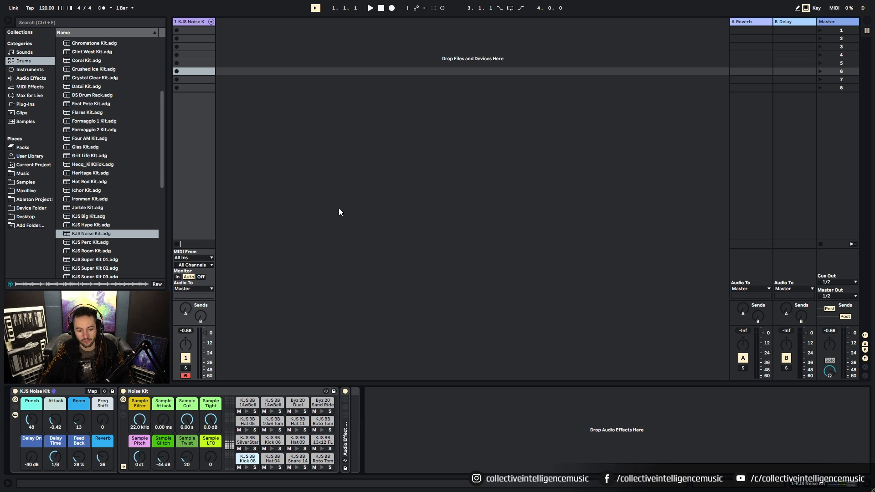
Create an empty MIDI clip in the drum track's first slot and enlarge the clip's note editor
{"action": "double_click", "coordinate": [190, 30]}
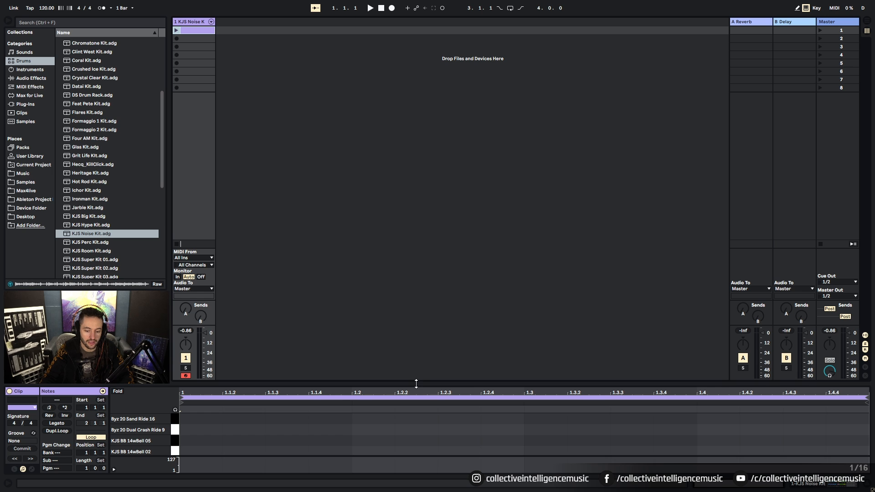
{"action": "left_click_drag", "start_coordinate": [418, 384], "coordinate": [444, 248]}
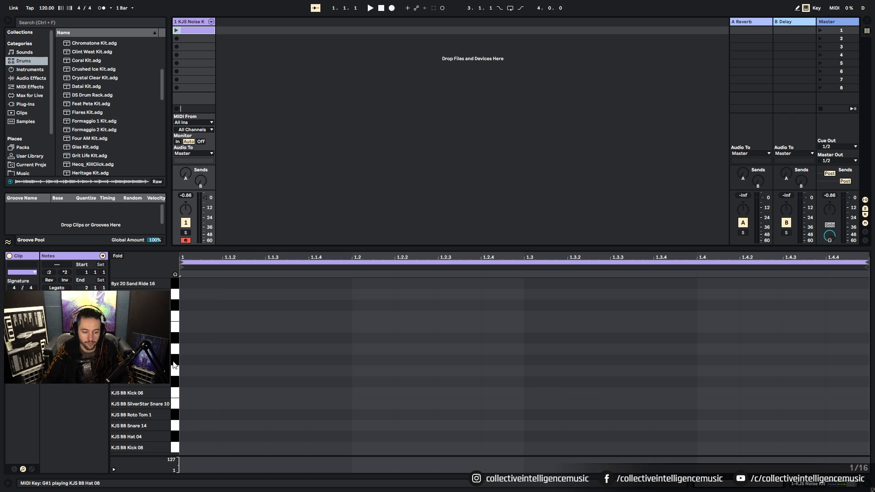
Alternate between the drum track's device chain and the first-slot clip's note editor
{"action": "left_click", "coordinate": [807, 485]}
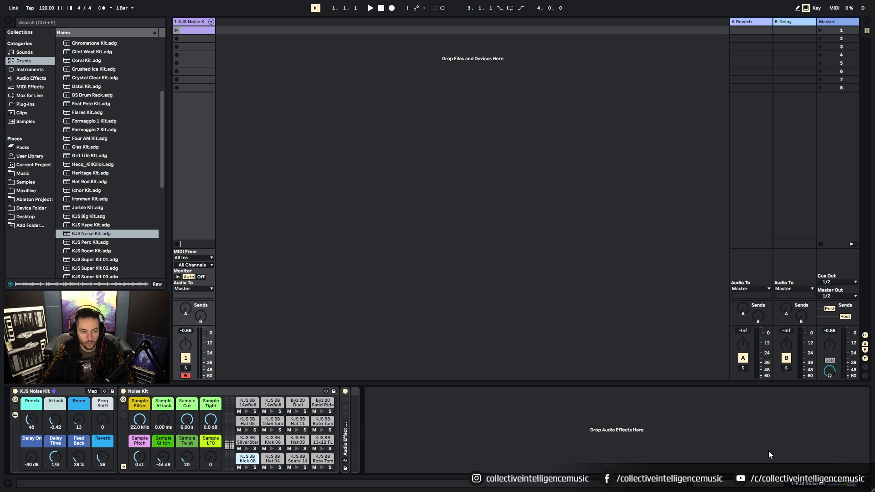
{"action": "left_click", "coordinate": [182, 21]}
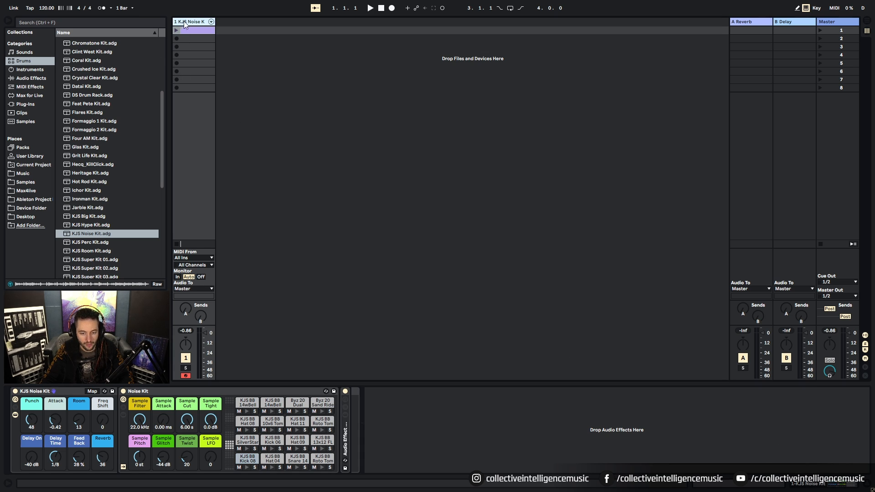
{"action": "left_click", "coordinate": [203, 29]}
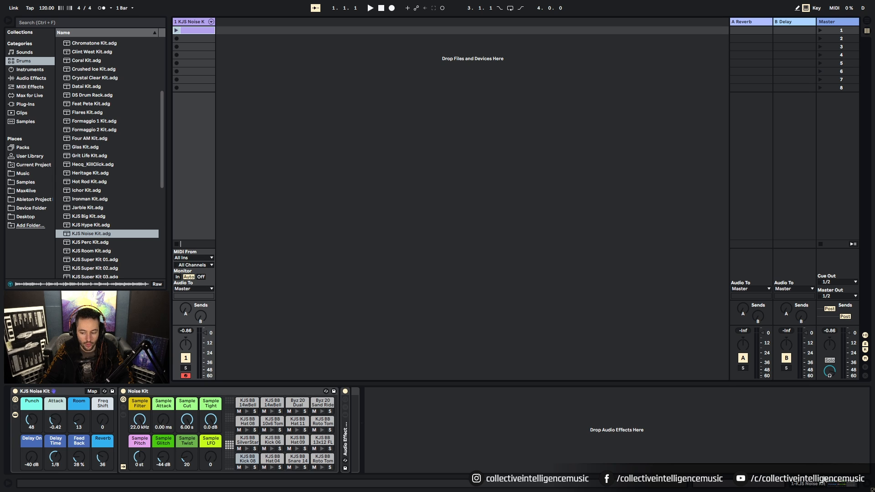
{"action": "left_click", "coordinate": [824, 488]}
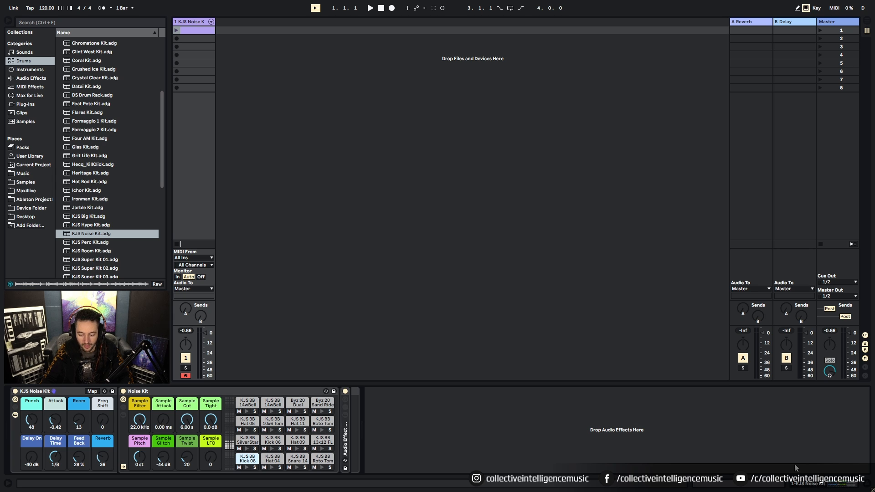
{"action": "left_click", "coordinate": [713, 484]}
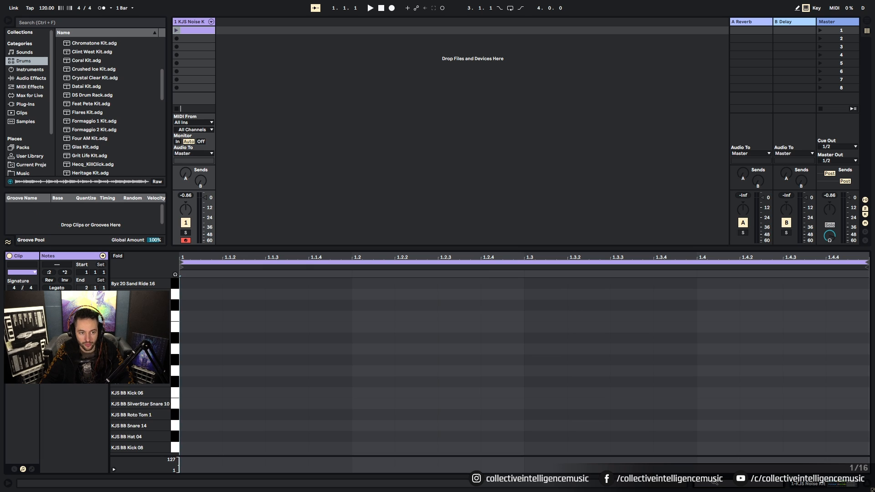
{"action": "left_click", "coordinate": [191, 31]}
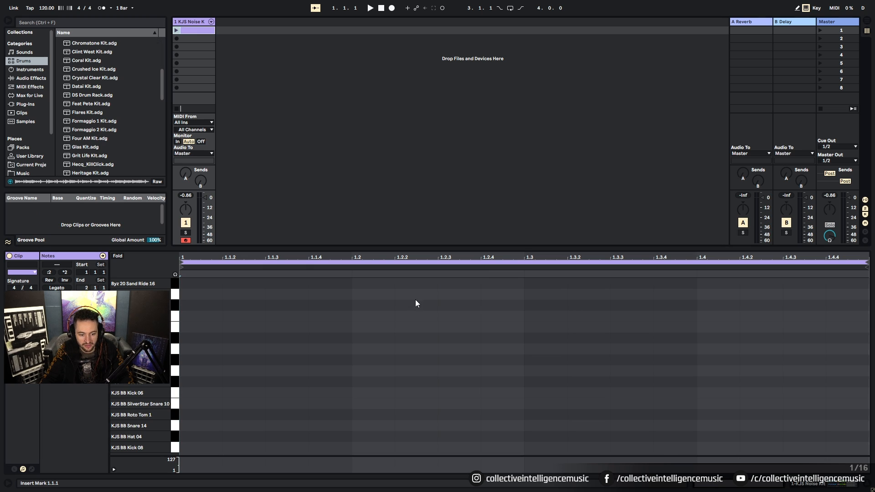
Select the empty second slot, shrink the clip view back down and reopen the first-slot clip
{"action": "left_click", "coordinate": [190, 41]}
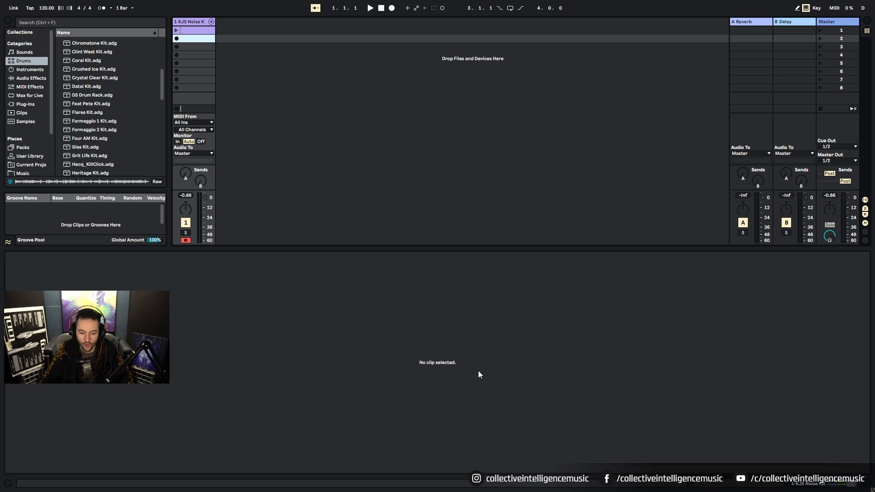
{"action": "left_click_drag", "start_coordinate": [428, 247], "coordinate": [417, 409]}
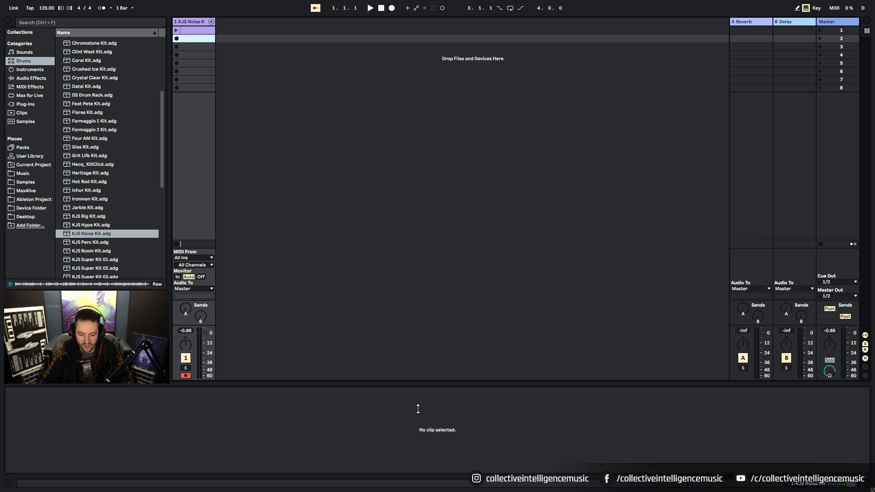
{"action": "left_click", "coordinate": [188, 29]}
{"action": "left_click", "coordinate": [186, 451]}
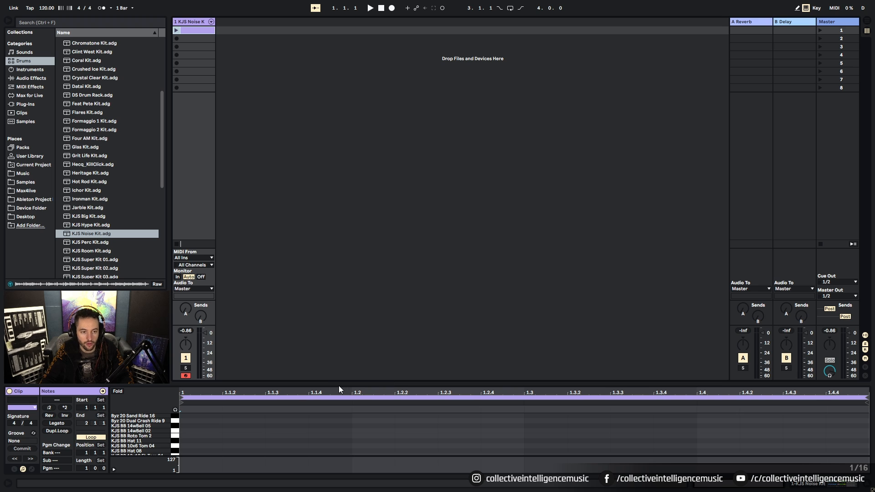
Deselect the clip, reopen its notes and switch the detail view to the track's device chain
{"action": "left_click", "coordinate": [311, 143]}
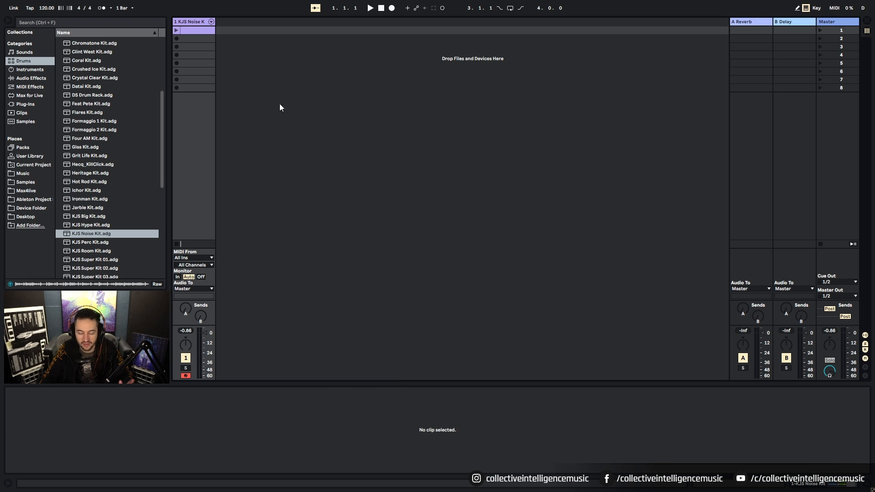
{"action": "left_click", "coordinate": [196, 31]}
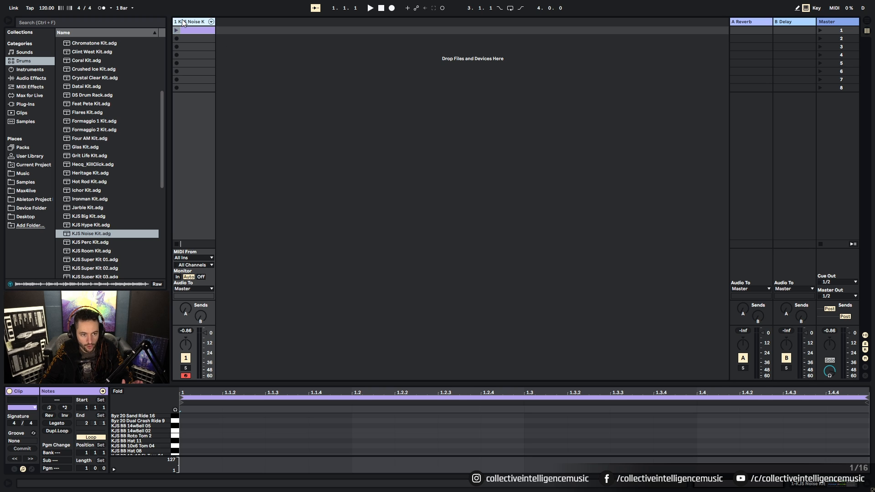
{"action": "key", "text": "shift+Tab"}
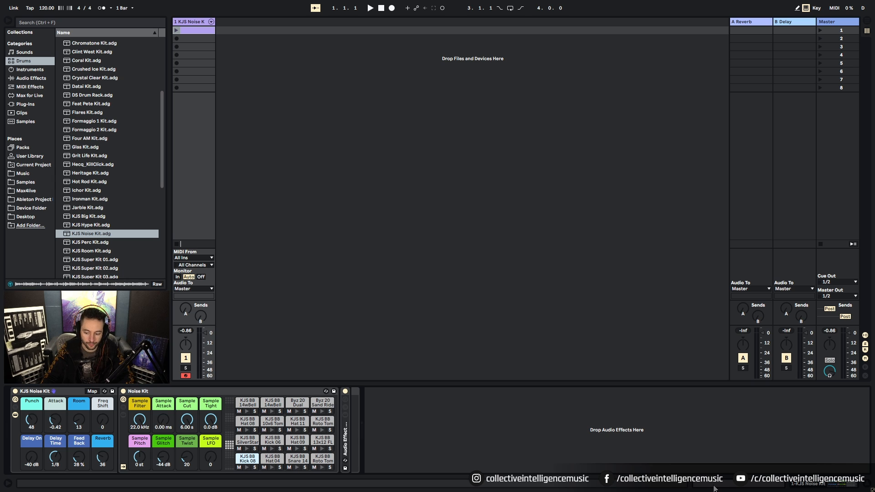
Reopen the first-slot clip's notes and highlight its individual beats in the grid, ending with beat 1.4
{"action": "left_click", "coordinate": [185, 30]}
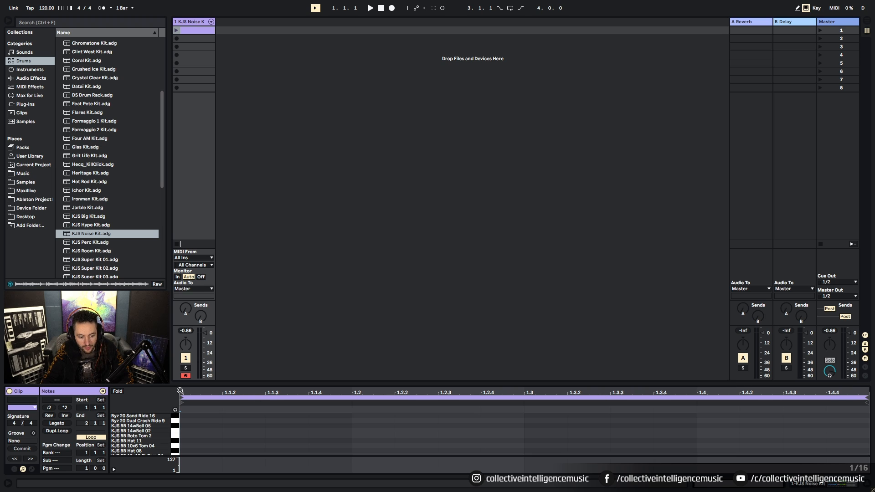
{"action": "left_click_drag", "start_coordinate": [181, 415], "coordinate": [351, 469]}
{"action": "left_click_drag", "start_coordinate": [357, 417], "coordinate": [869, 416]}
{"action": "left_click", "coordinate": [527, 417]}
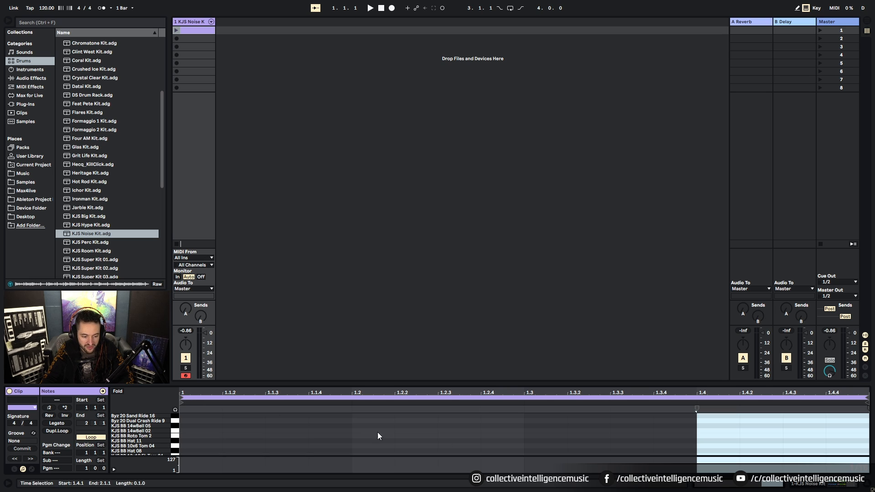
Turn the clip's loop off and back on, and set its loop length to 2 bars
{"action": "left_click", "coordinate": [89, 439]}
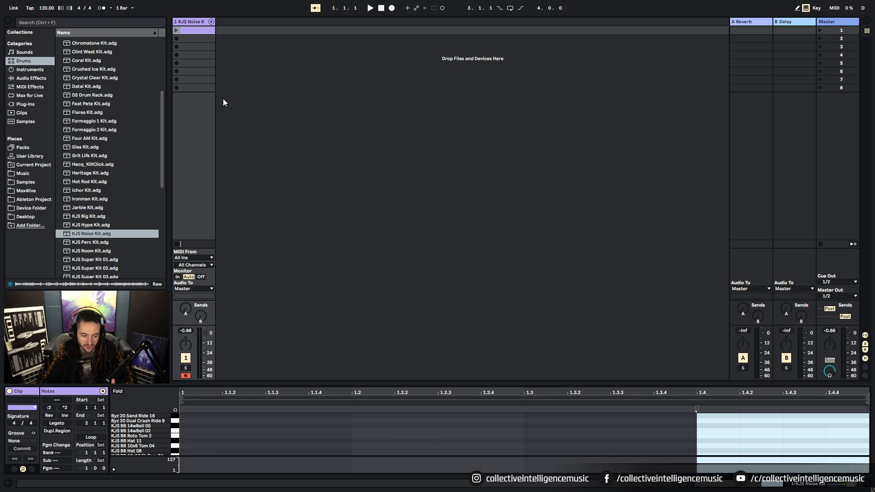
{"action": "left_click", "coordinate": [90, 438]}
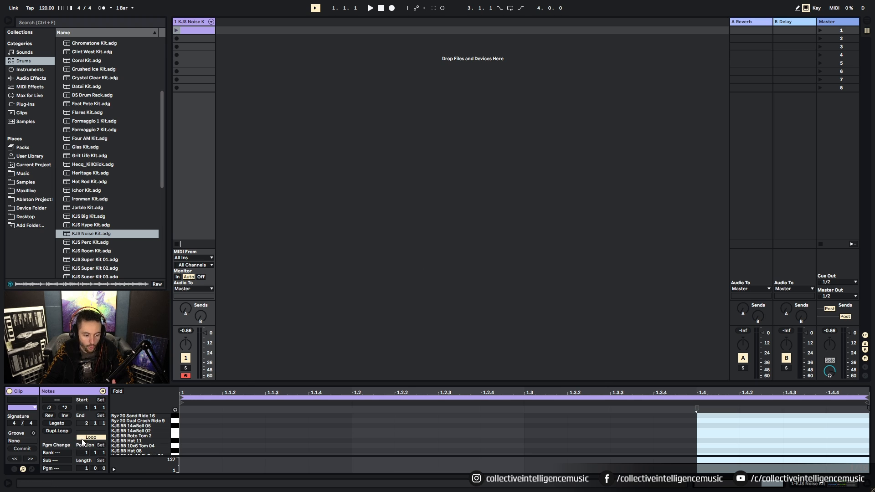
{"action": "left_click", "coordinate": [86, 469]}
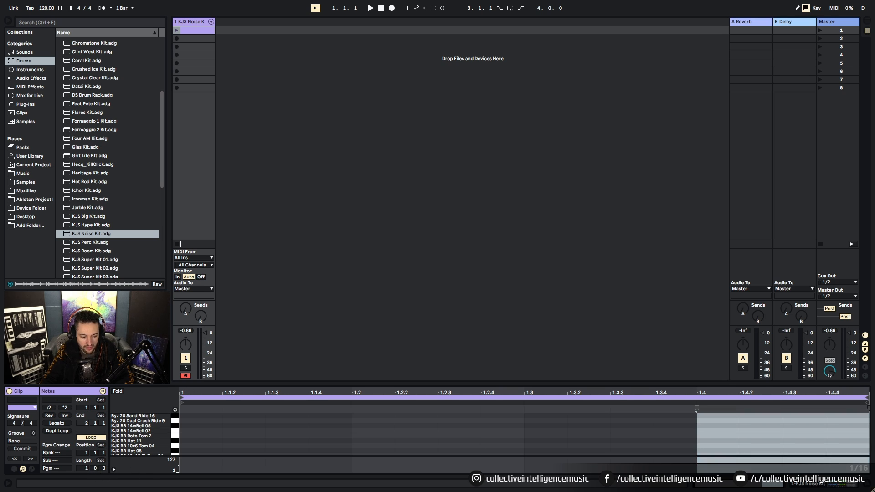
{"action": "left_click_drag", "start_coordinate": [87, 469], "coordinate": [86, 462]}
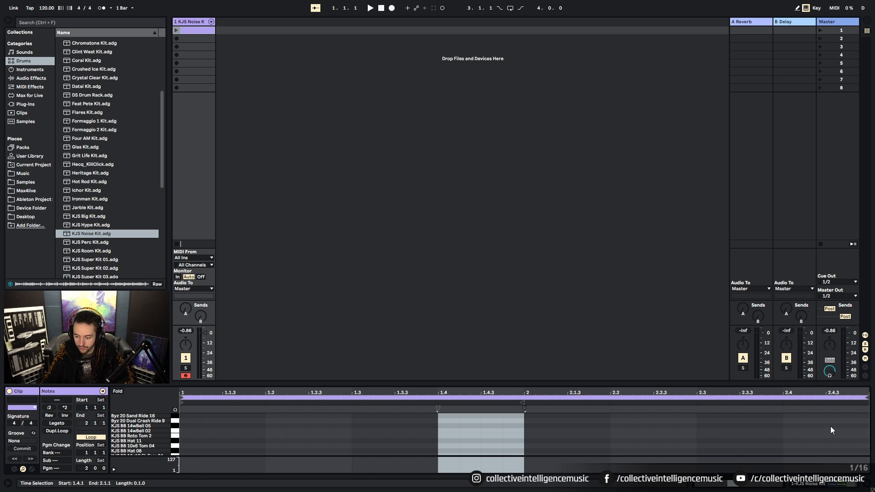
Set the clip's loop length to 1 bar and crop the clip to that loop
{"action": "left_click_drag", "start_coordinate": [85, 468], "coordinate": [85, 459]}
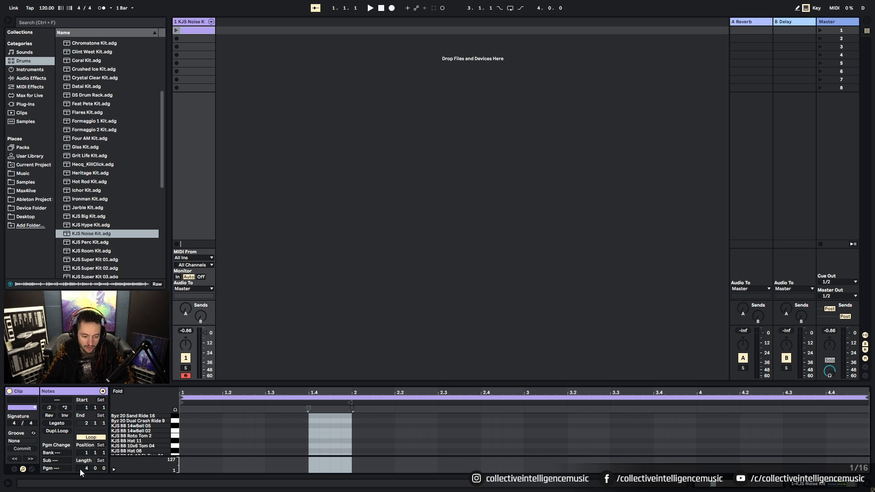
{"action": "left_click_drag", "start_coordinate": [84, 469], "coordinate": [84, 482]}
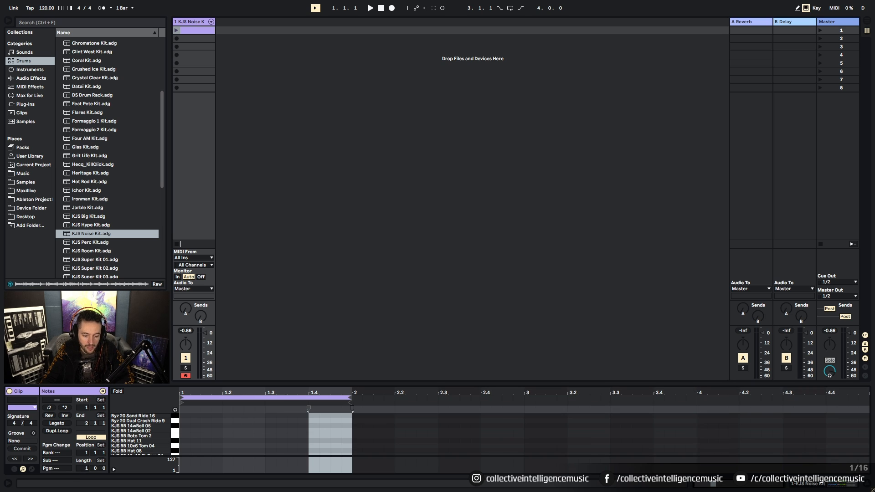
{"action": "right_click", "coordinate": [264, 432]}
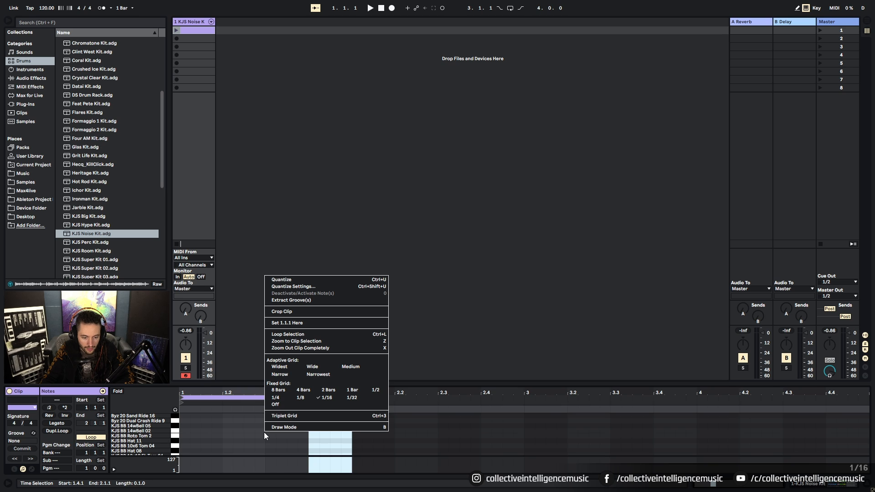
{"action": "right_click", "coordinate": [240, 431]}
{"action": "left_click", "coordinate": [488, 393]}
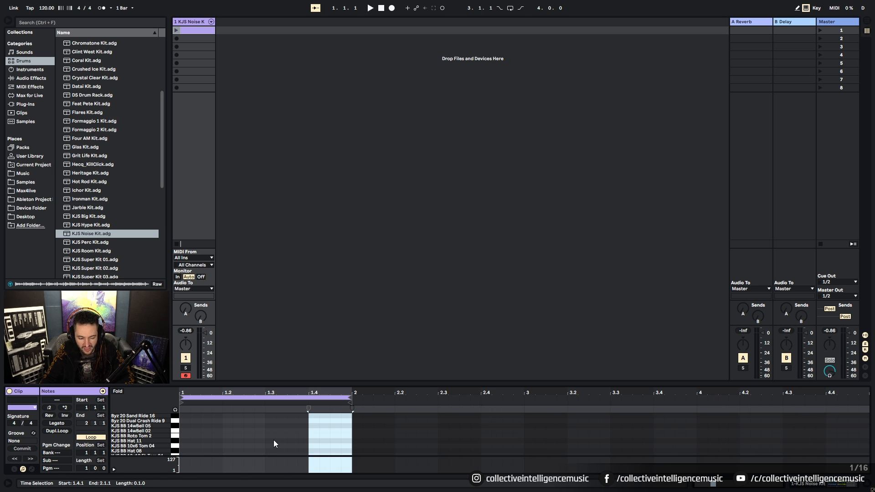
{"action": "right_click", "coordinate": [264, 431]}
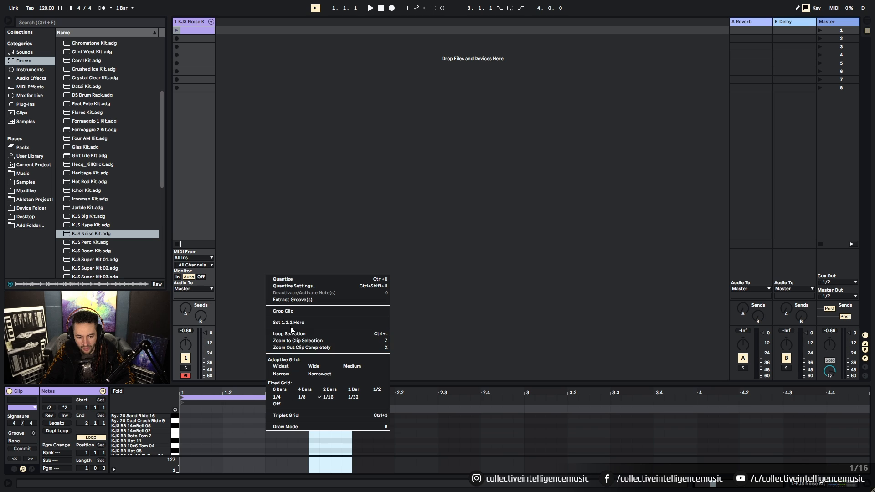
{"action": "left_click", "coordinate": [294, 312]}
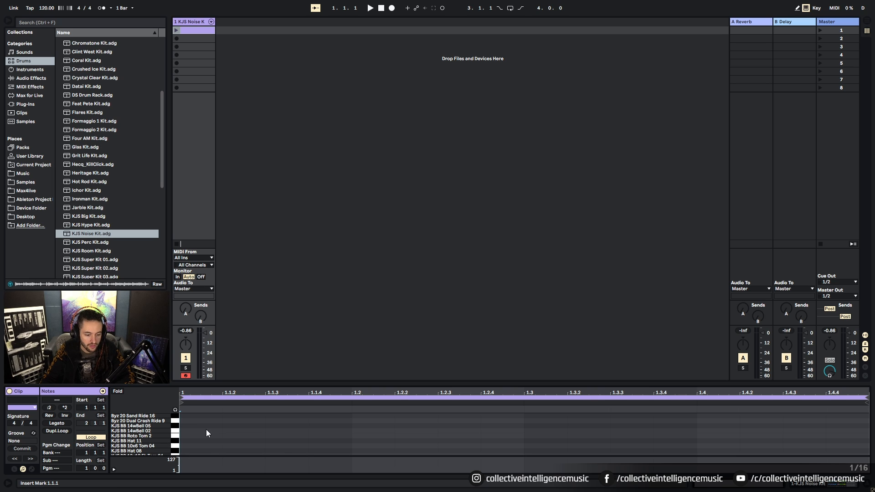
Turn on note preview in the MIDI editor and audition the kit's bell, tom, hat, kick and snare sounds
{"action": "left_click", "coordinate": [176, 411]}
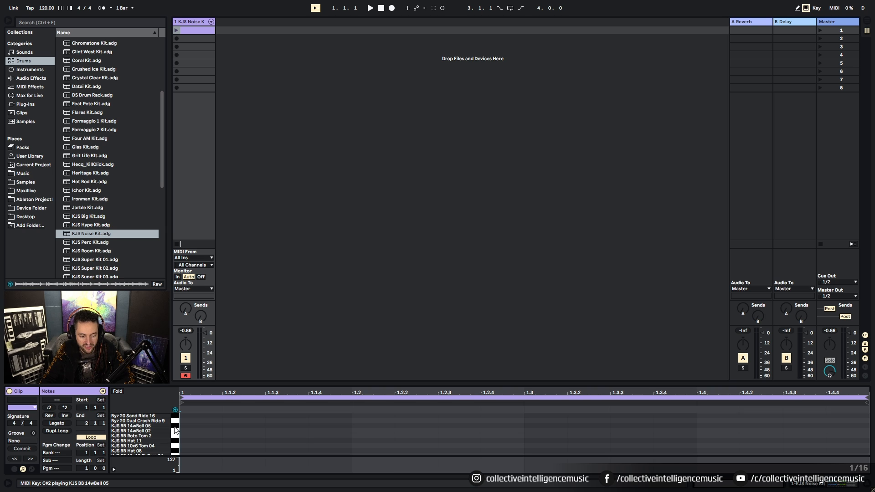
{"action": "left_click", "coordinate": [175, 429]}
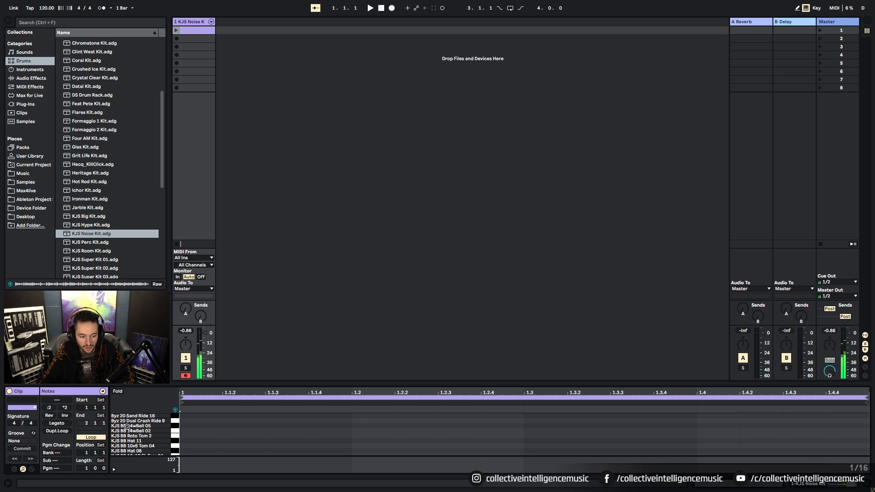
{"action": "left_click", "coordinate": [175, 436]}
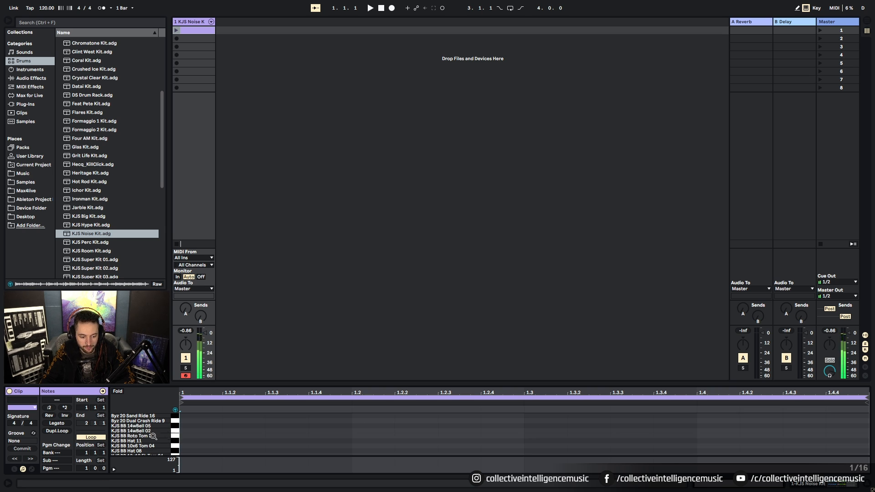
{"action": "left_click", "coordinate": [179, 448]}
{"action": "scroll", "coordinate": [175, 448], "scroll_direction": "down", "scroll_amount": 1}
{"action": "left_click", "coordinate": [174, 449]}
{"action": "scroll", "coordinate": [173, 452], "scroll_direction": "down", "scroll_amount": 2}
{"action": "left_click", "coordinate": [175, 449]}
{"action": "left_click", "coordinate": [178, 445]}
{"action": "scroll", "coordinate": [177, 448], "scroll_direction": "down", "scroll_amount": 1}
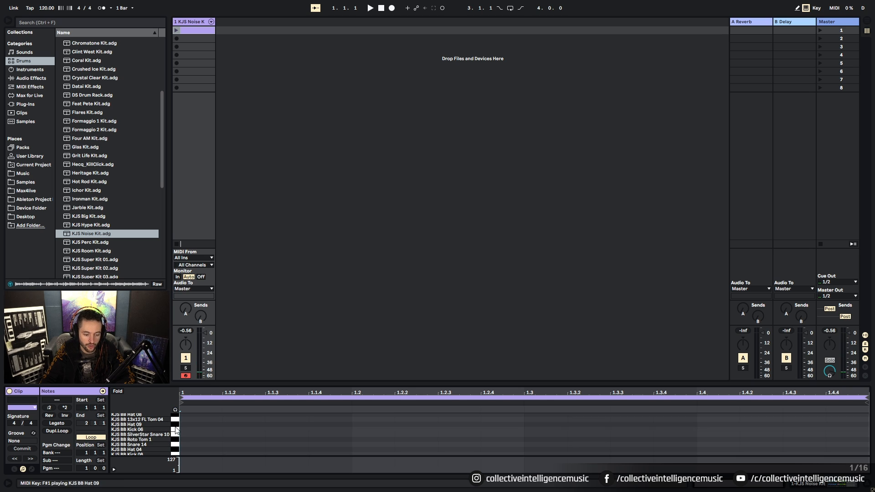
{"action": "left_click", "coordinate": [174, 443]}
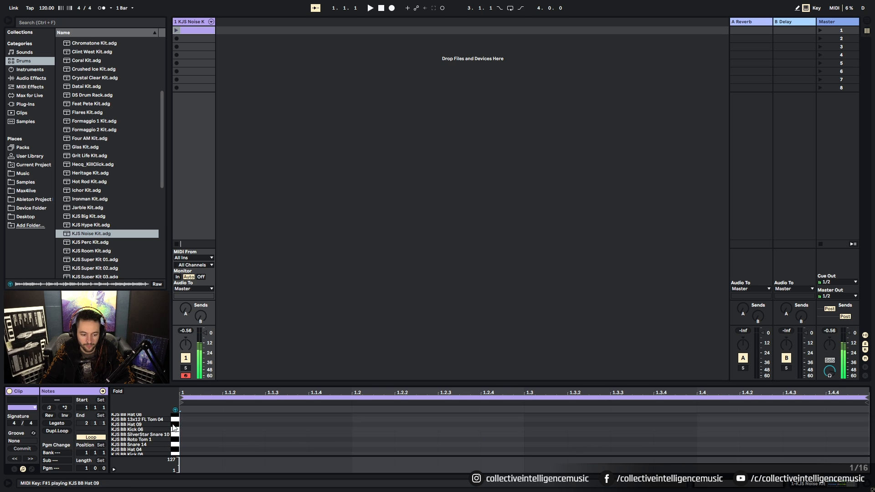
Look through the kit's drum rows in the note editor, from the ride cymbals down to the kicks
{"action": "scroll", "coordinate": [290, 417], "scroll_direction": "up", "scroll_amount": 2}
{"action": "scroll", "coordinate": [198, 431], "scroll_direction": "down", "scroll_amount": 1}
{"action": "scroll", "coordinate": [306, 431], "scroll_direction": "down", "scroll_amount": 1}
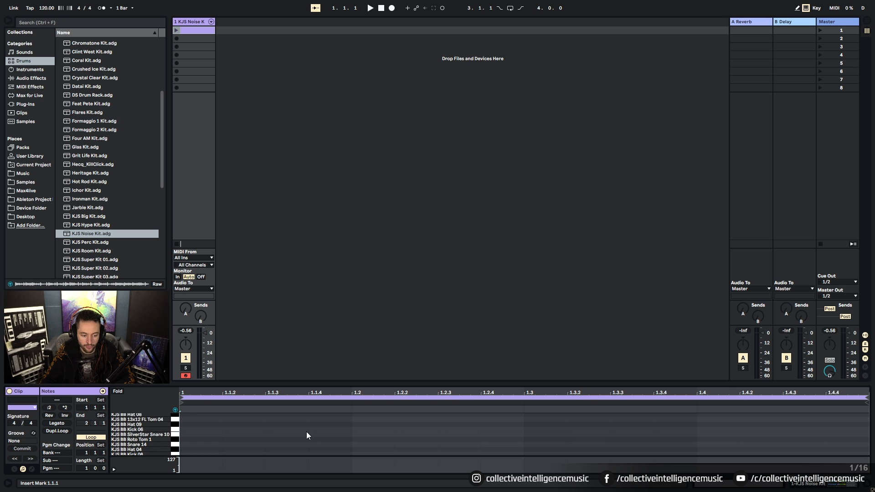
{"action": "left_click_drag", "start_coordinate": [341, 385], "coordinate": [377, 424]}
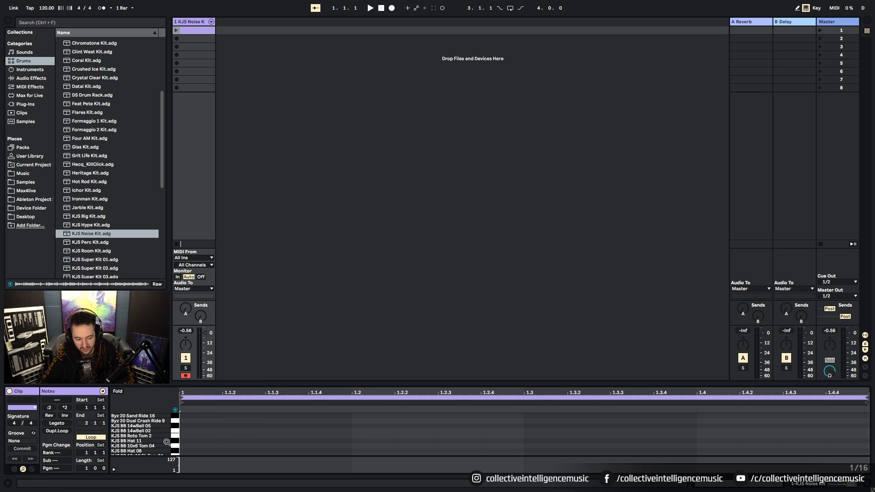
{"action": "scroll", "coordinate": [246, 425], "scroll_direction": "down", "scroll_amount": 3}
{"action": "scroll", "coordinate": [255, 430], "scroll_direction": "up", "scroll_amount": 3}
{"action": "scroll", "coordinate": [253, 432], "scroll_direction": "down", "scroll_amount": 3}
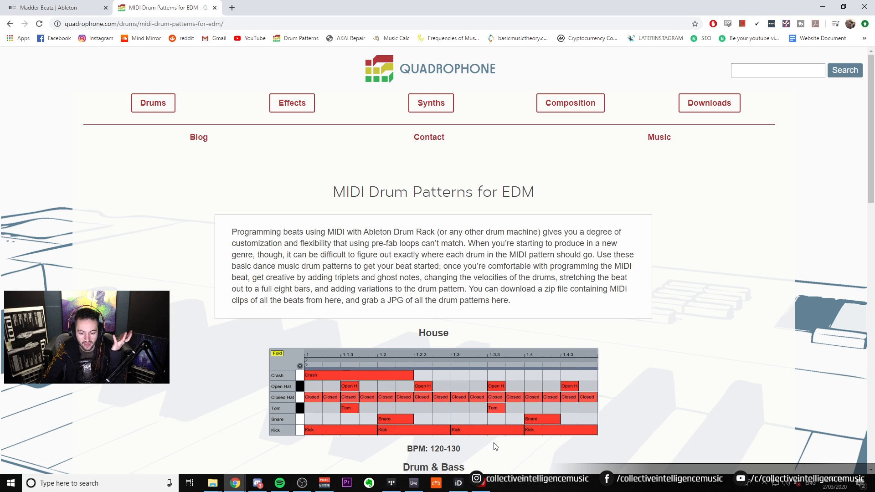
In the browser, examine the MIDI Drum Patterns for EDM page from the House pattern down to Moombahton
{"action": "scroll", "coordinate": [499, 442], "scroll_direction": "down", "scroll_amount": 2}
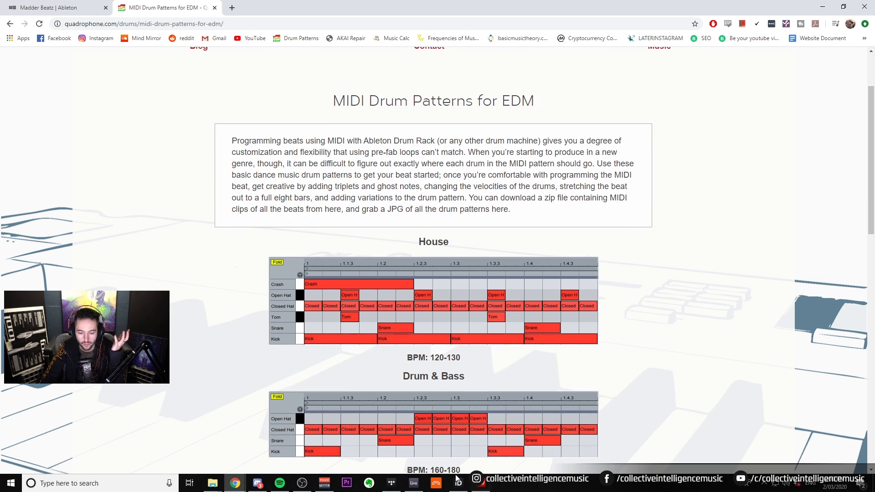
{"action": "scroll", "coordinate": [507, 442], "scroll_direction": "down", "scroll_amount": 4}
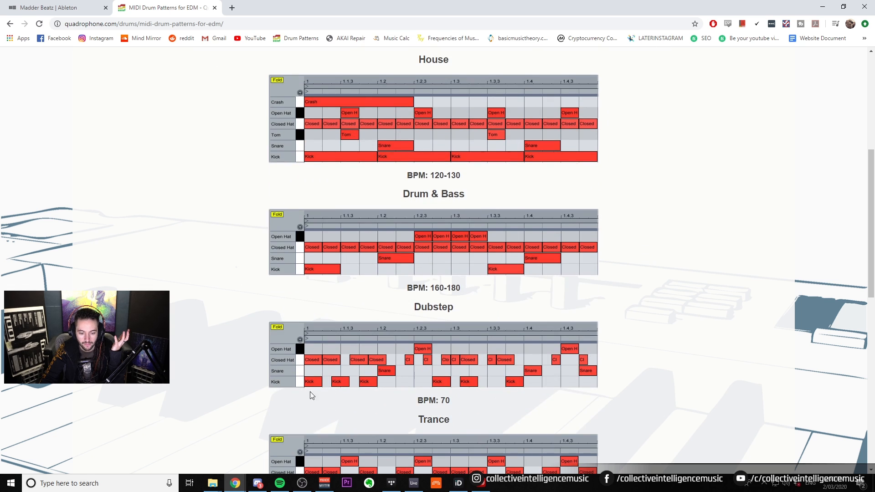
{"action": "scroll", "coordinate": [404, 396], "scroll_direction": "down", "scroll_amount": 7}
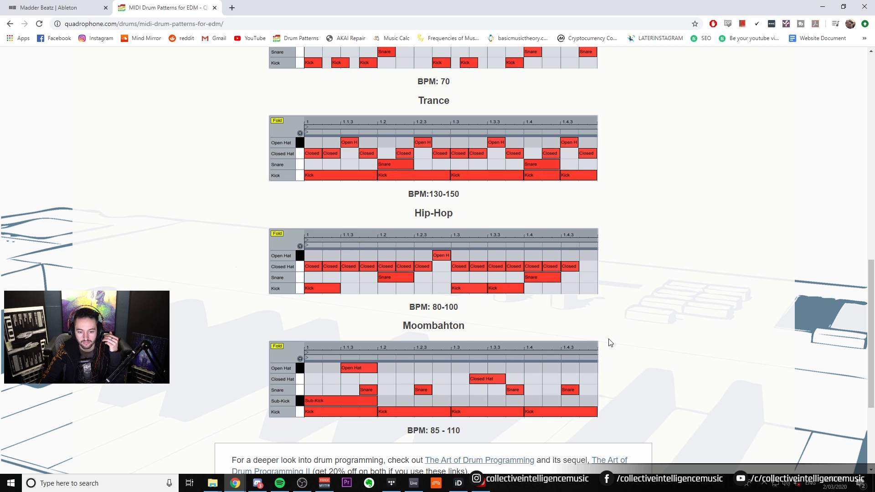
{"action": "scroll", "coordinate": [661, 322], "scroll_direction": "down", "scroll_amount": 3}
{"action": "scroll", "coordinate": [688, 307], "scroll_direction": "up", "scroll_amount": 3}
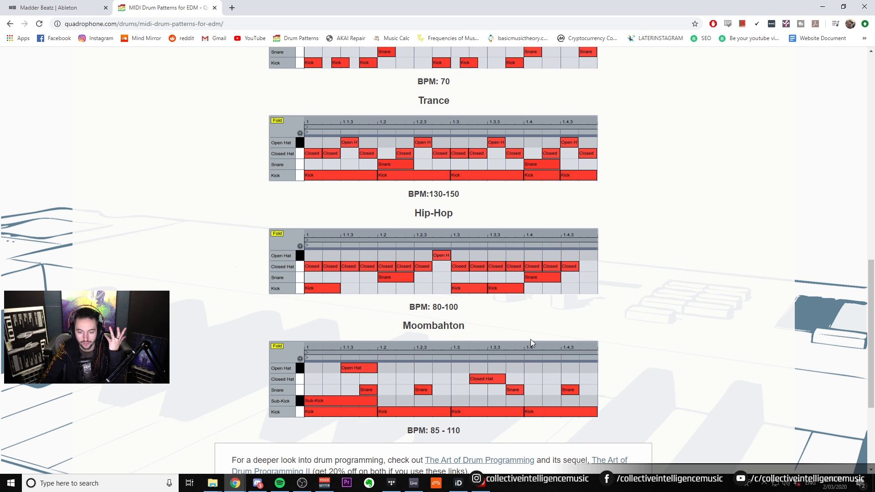
{"action": "scroll", "coordinate": [531, 341], "scroll_direction": "up", "scroll_amount": 1}
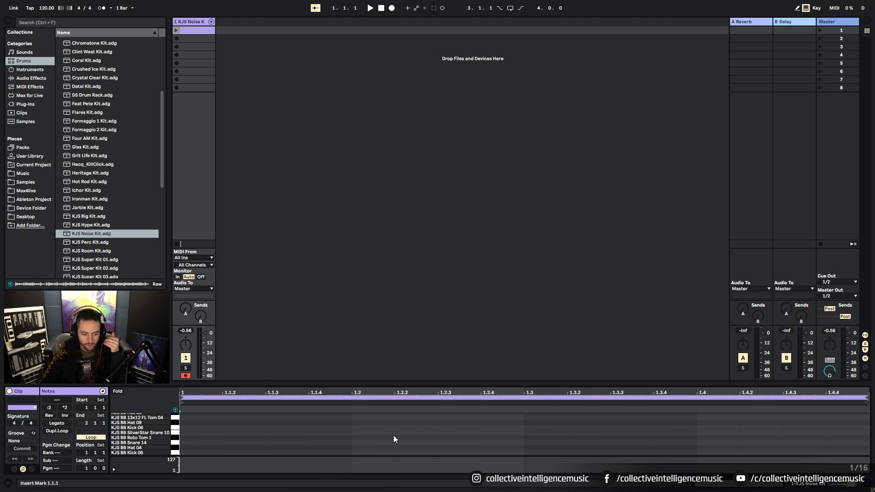
Highlight individual grid divisions in the empty clip, ending with the whole bar from 1.1.1 to 2.1.1
{"action": "right_click", "coordinate": [324, 435]}
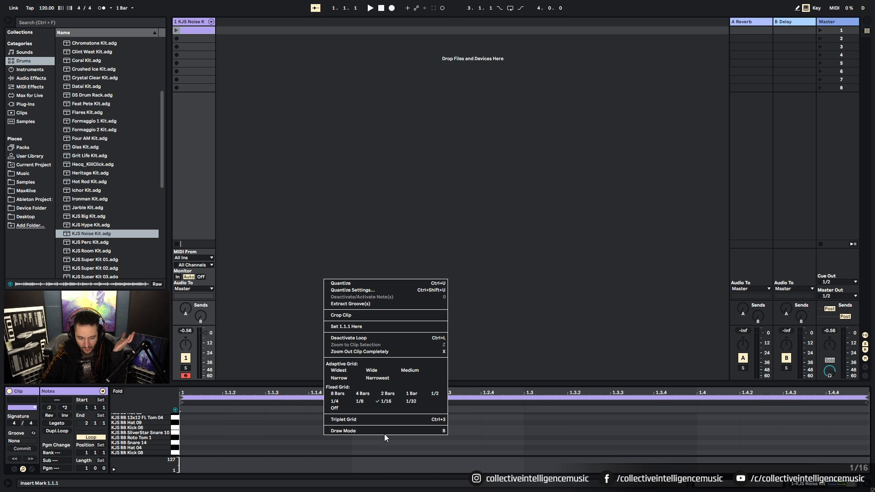
{"action": "left_click", "coordinate": [219, 425]}
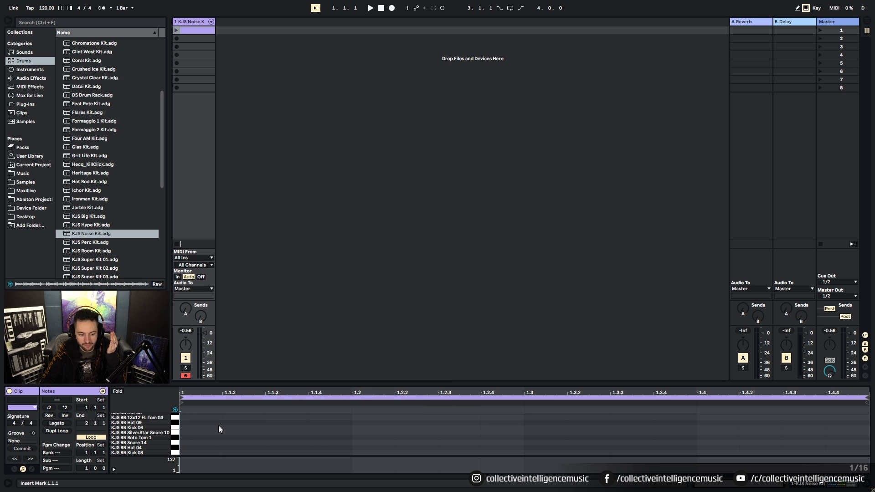
{"action": "left_click", "coordinate": [216, 447]}
{"action": "left_click_drag", "start_coordinate": [226, 425], "coordinate": [348, 458]}
{"action": "left_click", "coordinate": [356, 425]}
{"action": "left_click_drag", "start_coordinate": [356, 425], "coordinate": [398, 461]}
{"action": "left_click", "coordinate": [368, 447]}
{"action": "left_click_drag", "start_coordinate": [203, 439], "coordinate": [866, 451]}
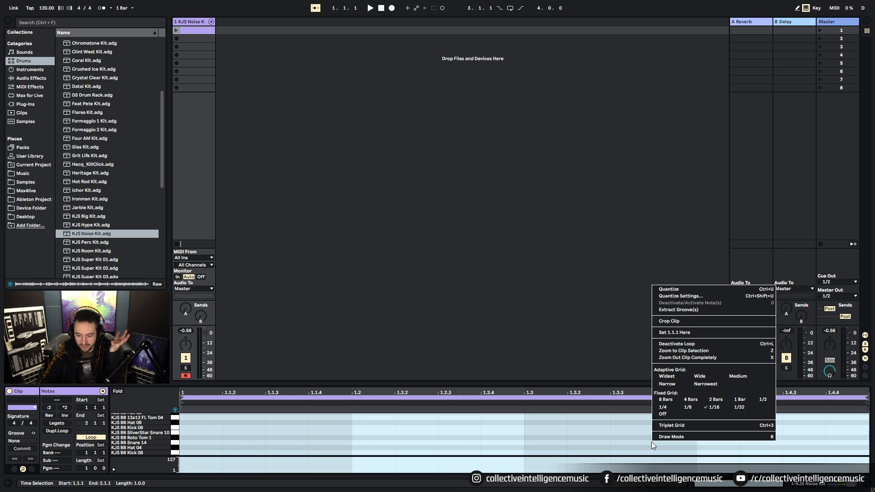
Set the note grid to a fixed 1/8 and highlight its eighth-note divisions
{"action": "left_click", "coordinate": [687, 408]}
{"action": "left_click", "coordinate": [318, 435]}
{"action": "left_click_drag", "start_coordinate": [196, 438], "coordinate": [273, 439]}
{"action": "left_click_drag", "start_coordinate": [296, 440], "coordinate": [303, 444]}
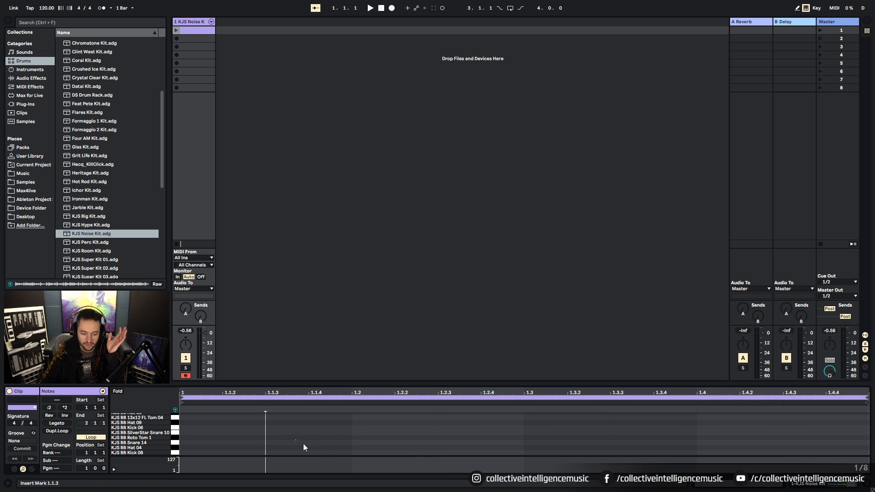
{"action": "left_click", "coordinate": [395, 446]}
{"action": "right_click", "coordinate": [505, 442]}
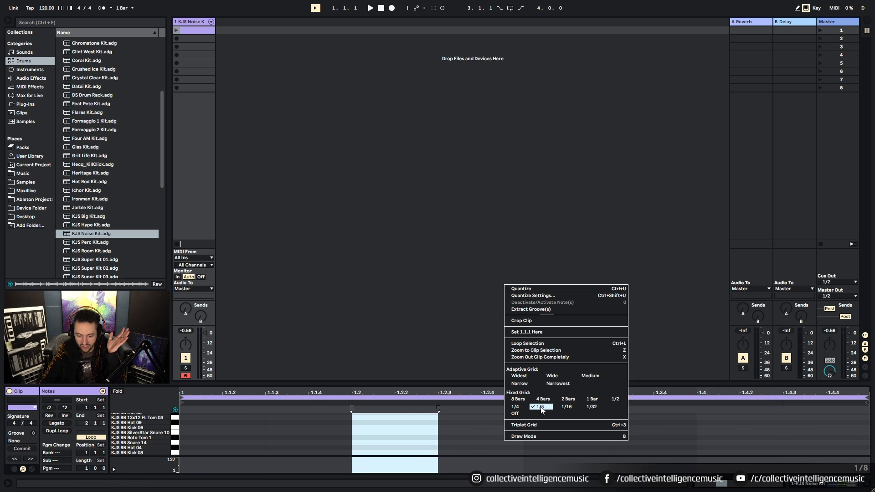
{"action": "right_click", "coordinate": [442, 436]}
{"action": "left_click", "coordinate": [479, 407]}
{"action": "left_click_drag", "start_coordinate": [362, 417], "coordinate": [396, 447]}
Set the note grid to a fixed 1/4 and highlight each of the bar's four beats
{"action": "right_click", "coordinate": [493, 437]}
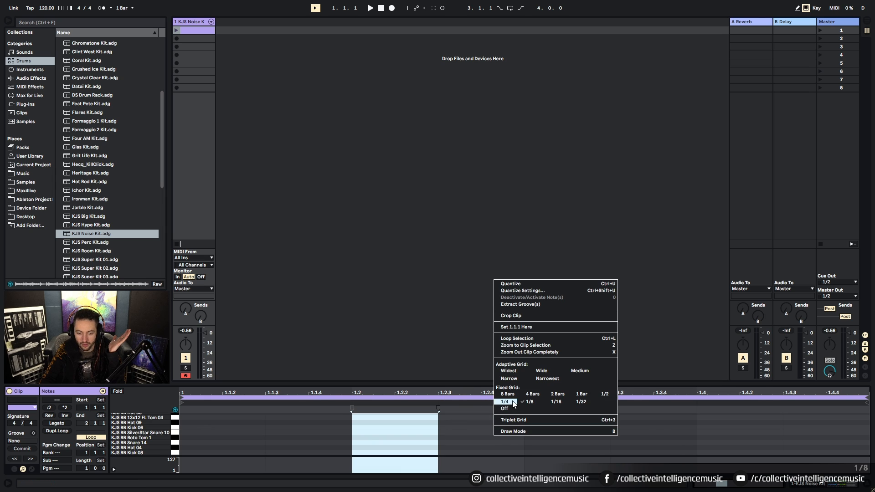
{"action": "left_click", "coordinate": [513, 403]}
{"action": "left_click", "coordinate": [367, 430]}
{"action": "left_click", "coordinate": [200, 430]}
{"action": "left_click_drag", "start_coordinate": [200, 430], "coordinate": [292, 443]}
{"action": "left_click_drag", "start_coordinate": [395, 436], "coordinate": [478, 445]}
{"action": "left_click_drag", "start_coordinate": [570, 431], "coordinate": [652, 445]}
{"action": "left_click_drag", "start_coordinate": [744, 439], "coordinate": [831, 445]}
Set the note grid back to 1/16 and add a KJS BB Kick 06 note at 1.1.1
{"action": "right_click", "coordinate": [400, 433]}
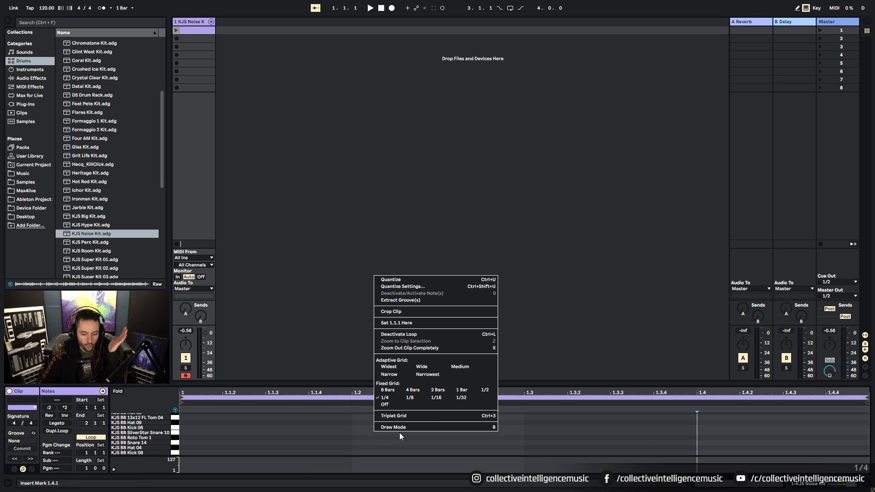
{"action": "left_click", "coordinate": [435, 398]}
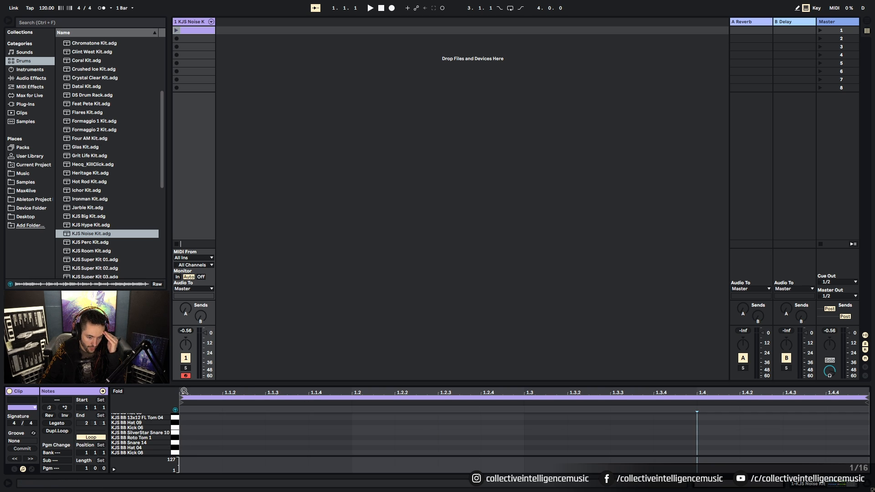
{"action": "double_click", "coordinate": [195, 452]}
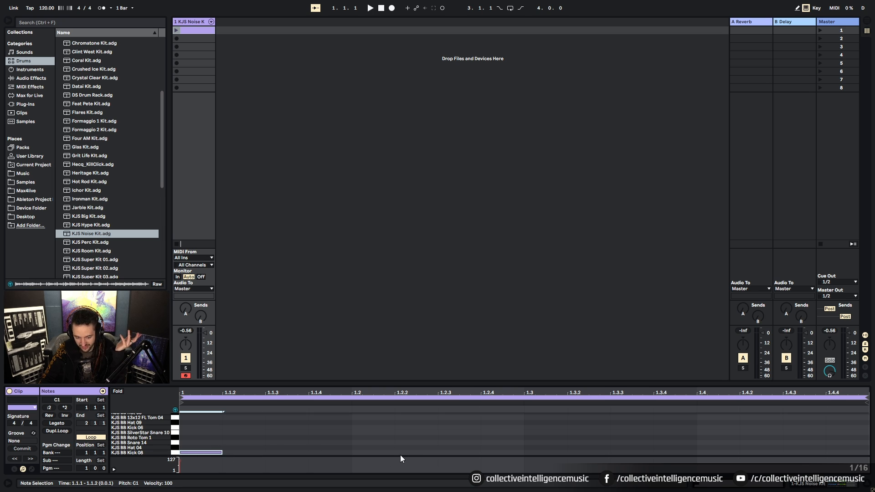
Add a KJS BB SilverStar Snare 10 note at 1.1.3 and delete it again
{"action": "double_click", "coordinate": [267, 432]}
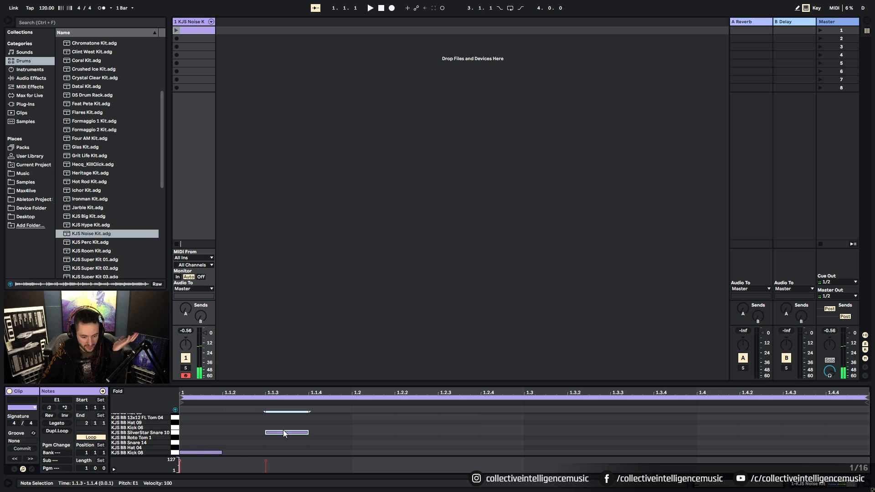
{"action": "left_click", "coordinate": [285, 433]}
{"action": "double_click", "coordinate": [284, 431]}
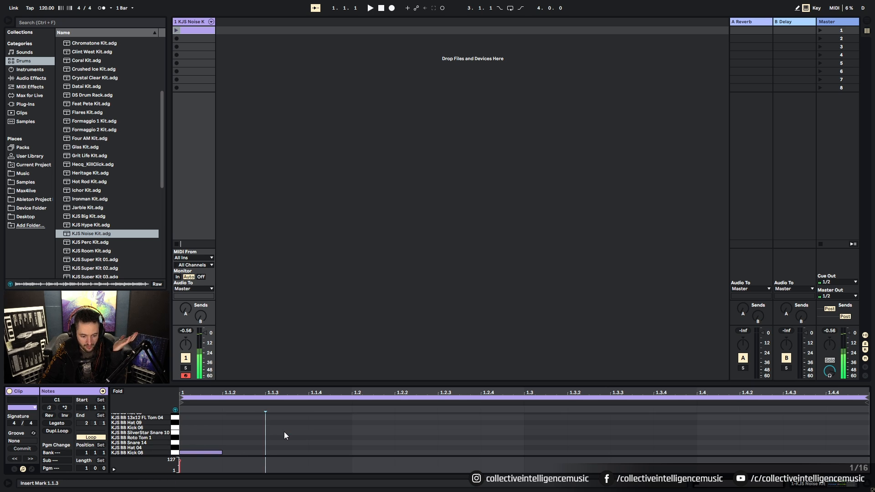
Recreate the kick note at the start of the clip and move it to beat 1.2
{"action": "double_click", "coordinate": [212, 453]}
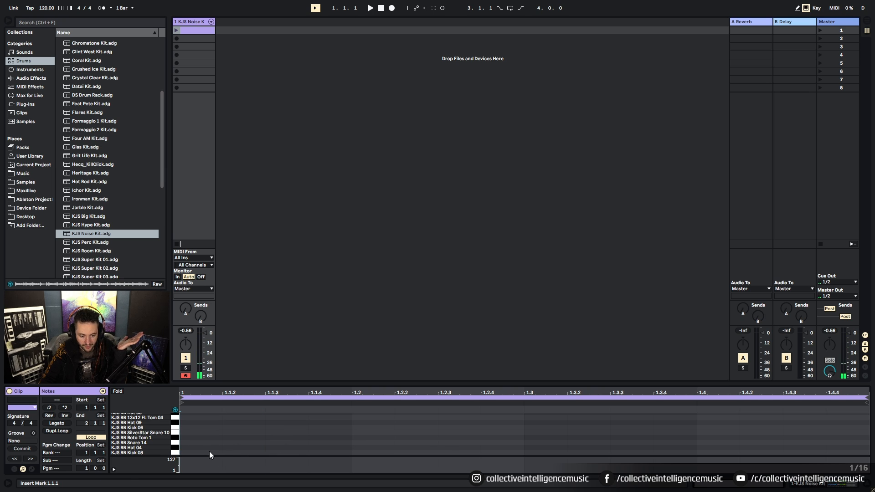
{"action": "double_click", "coordinate": [209, 453]}
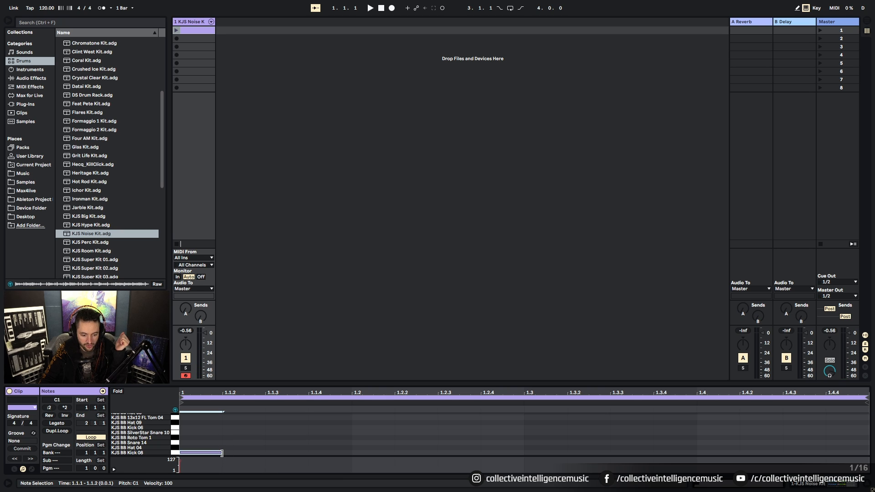
{"action": "mouse_move", "coordinate": [222, 453]}
{"action": "left_mouse_down"}
{"action": "mouse_move", "coordinate": [492, 457]}
{"action": "mouse_move", "coordinate": [232, 453]}
{"action": "left_mouse_up"}
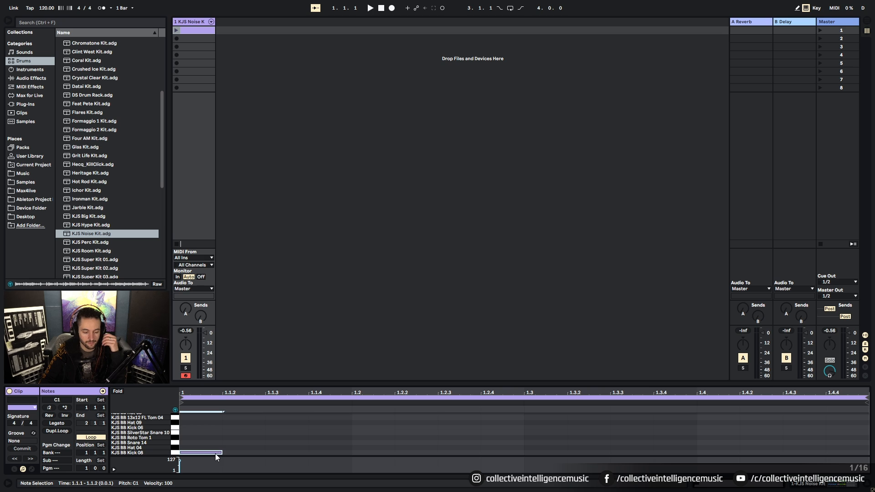
{"action": "left_click", "coordinate": [193, 434]}
{"action": "left_click_drag", "start_coordinate": [195, 453], "coordinate": [386, 458]}
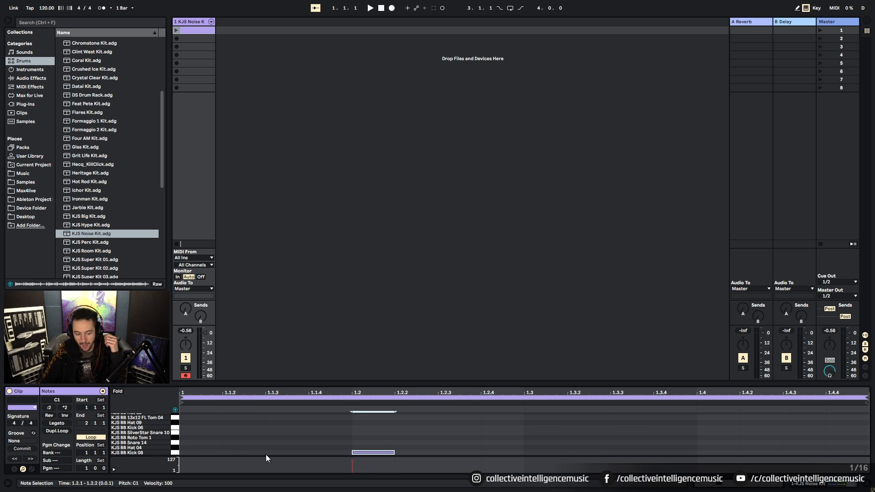
Move the KJS BB Kick 06 note from beat 1.2 back to the clip start at 1.1.1
{"action": "right_click", "coordinate": [336, 437]}
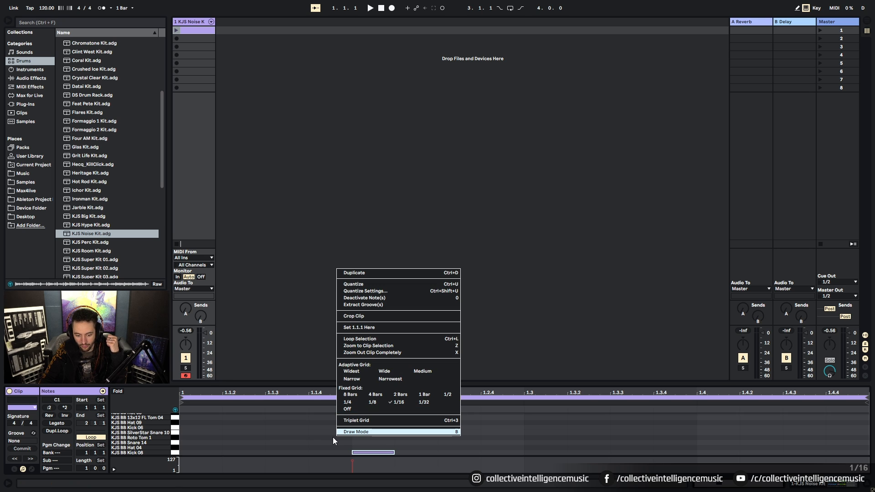
{"action": "left_click", "coordinate": [434, 453]}
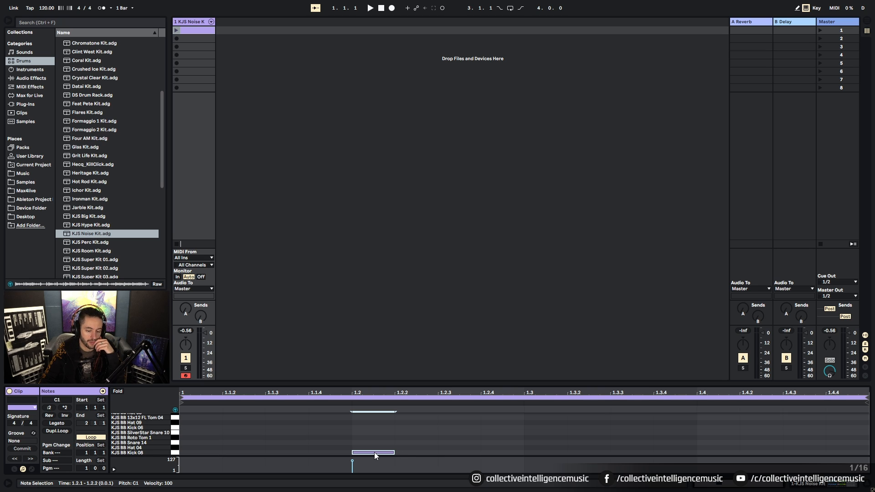
{"action": "left_click_drag", "start_coordinate": [374, 453], "coordinate": [204, 453]}
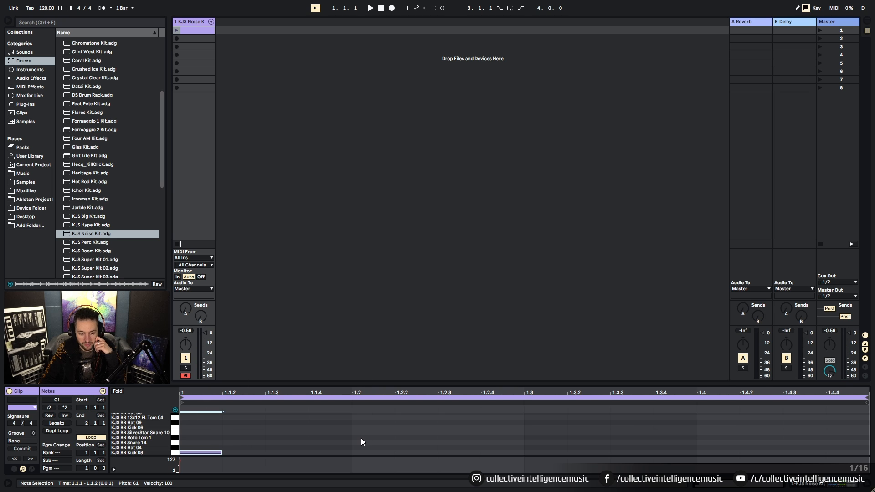
Add KJS BB Snare 14 notes at 1.2 and 1.4, and KJS BB Kick 06 notes at 1.3 and 1.3.3
{"action": "left_click", "coordinate": [221, 442]}
{"action": "double_click", "coordinate": [363, 443]}
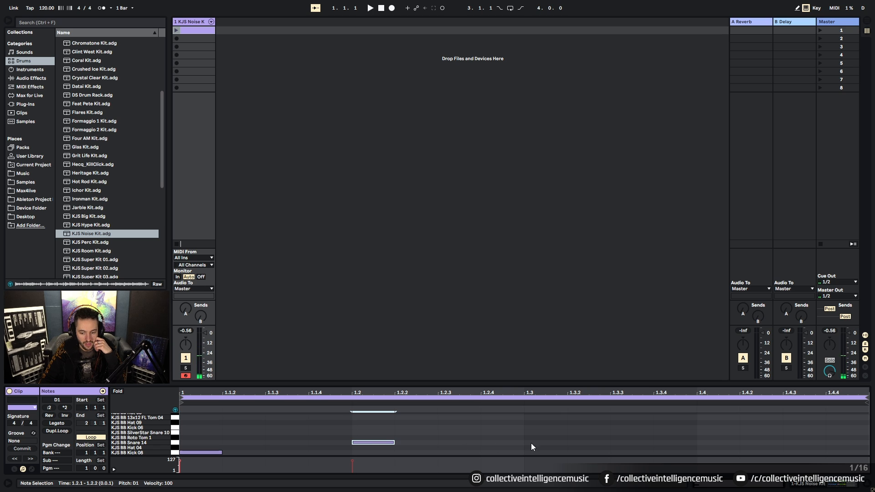
{"action": "double_click", "coordinate": [544, 452]}
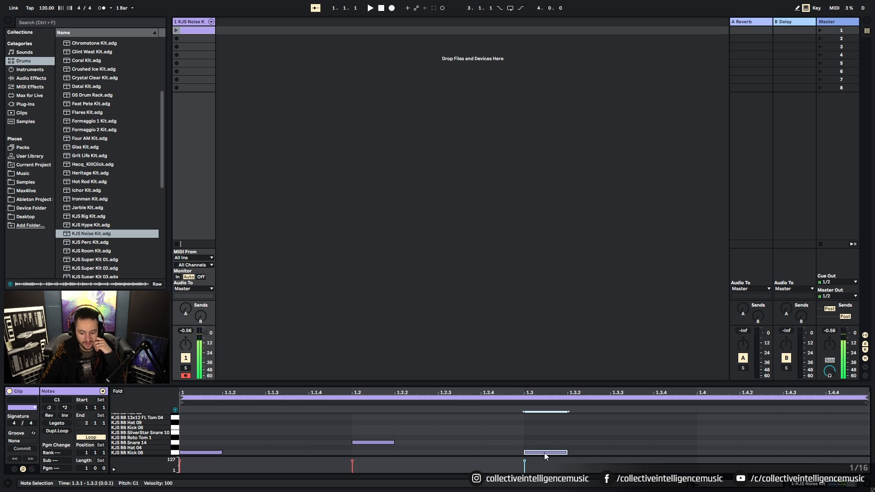
{"action": "double_click", "coordinate": [622, 453]}
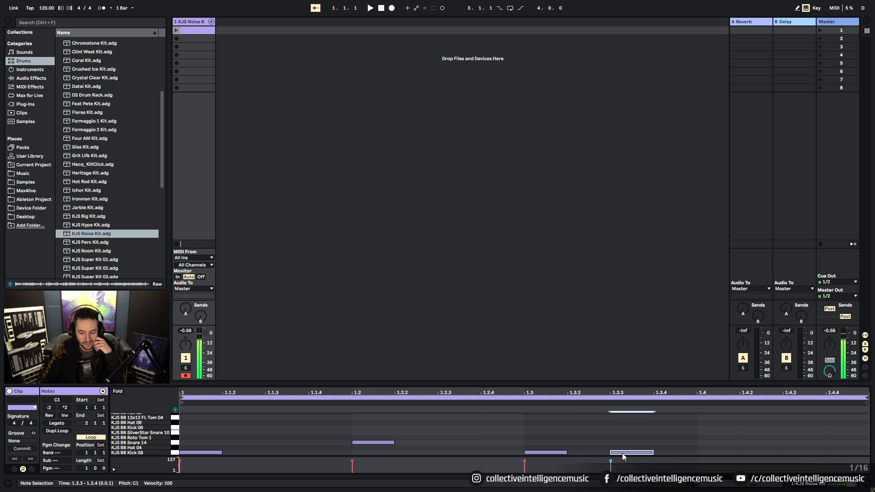
{"action": "double_click", "coordinate": [713, 442]}
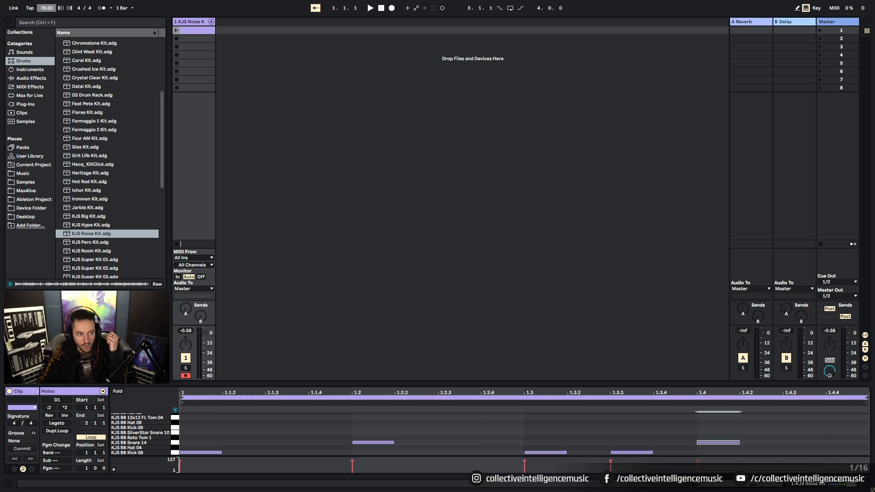
Set the tempo to 90 BPM and audition the drum clip before stopping it
{"action": "type", "text": "172"}
{"action": "key", "text": "Return"}
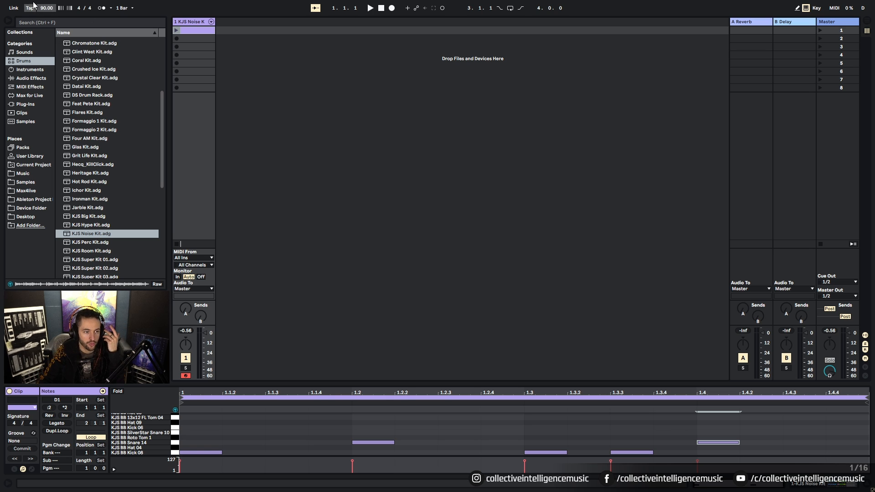
{"action": "left_click", "coordinate": [175, 30]}
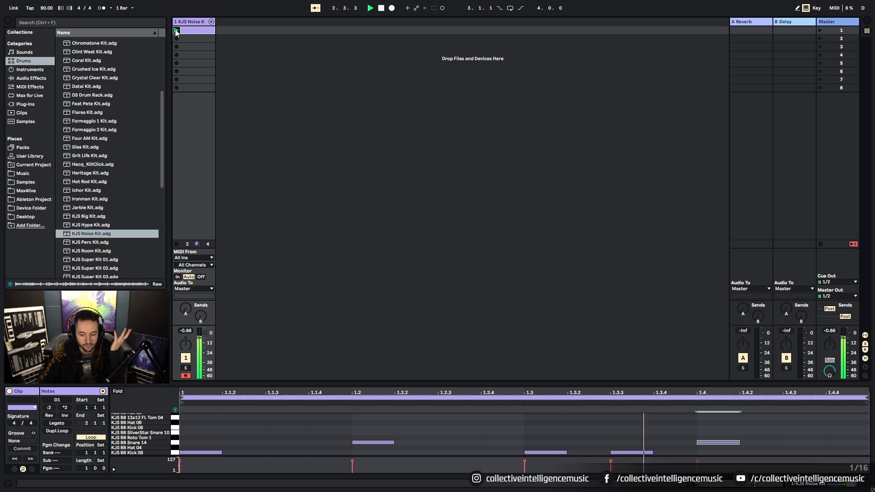
{"action": "left_click", "coordinate": [176, 244]}
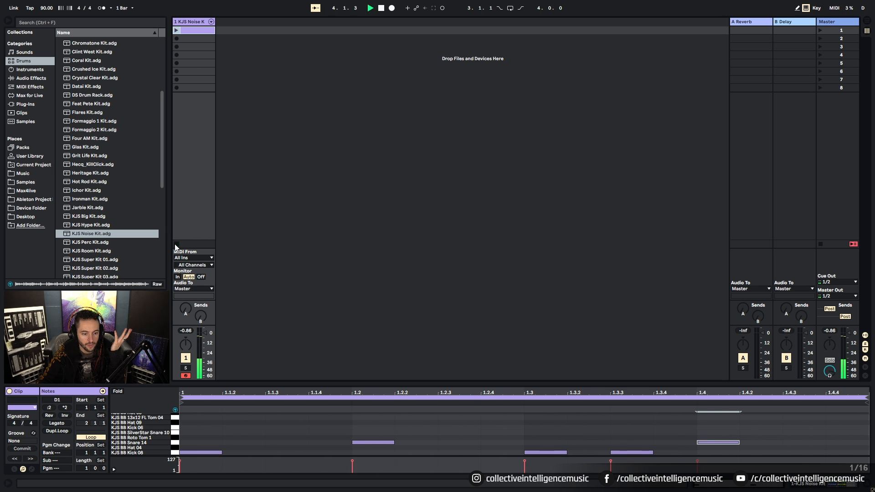
Set the tempo to 80 BPM, launch the drum clip to hear the pattern, and stop playback
{"action": "left_click", "coordinate": [42, 8]}
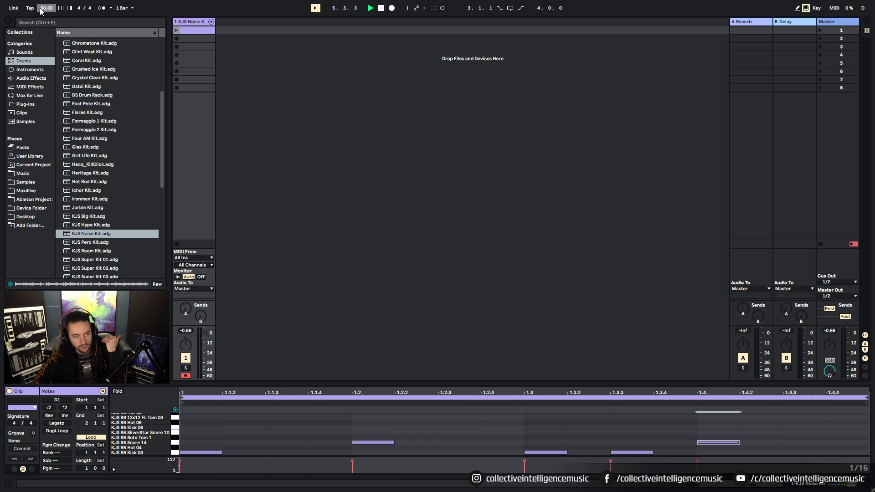
{"action": "type", "text": "80"}
{"action": "key", "text": "Return"}
{"action": "left_click", "coordinate": [176, 30]}
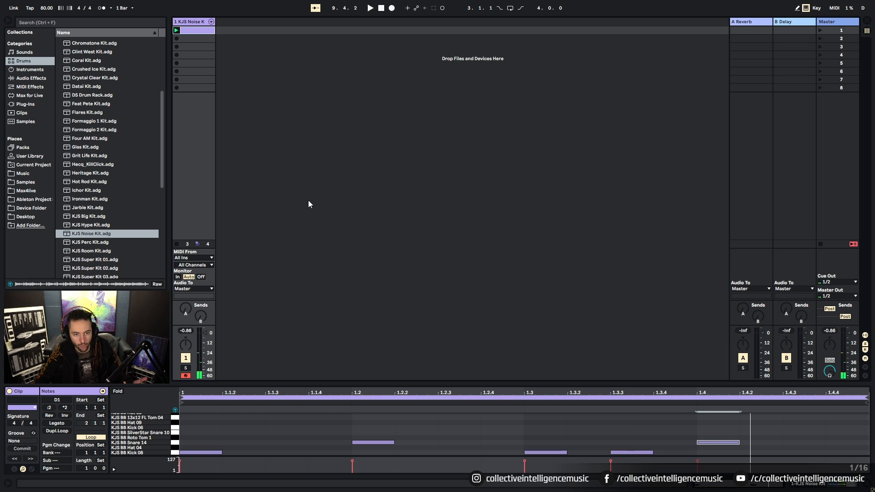
{"action": "left_click", "coordinate": [384, 10]}
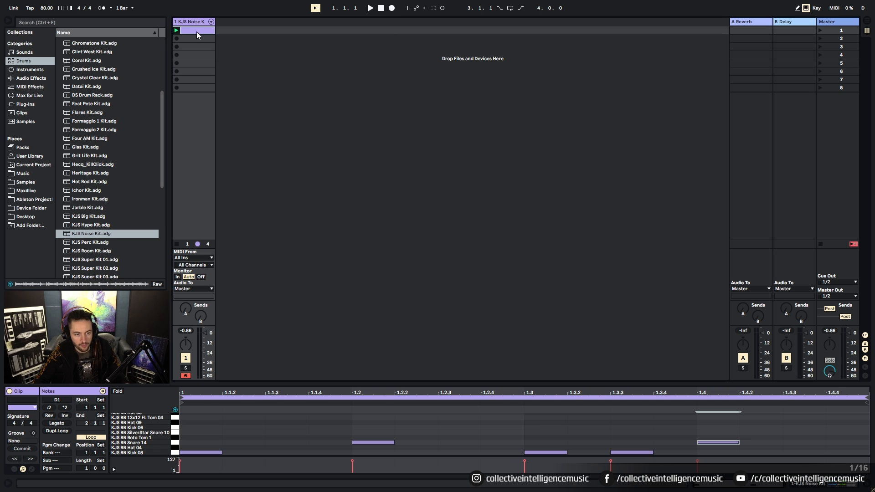
Start and stop the transport, stop all clips, and run the transport without a playing clip
{"action": "key", "text": "space"}
{"action": "key", "text": "space"}
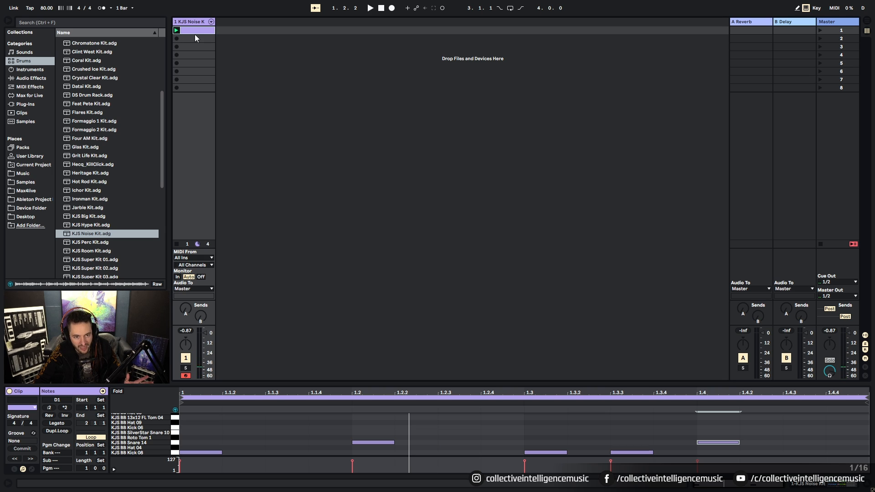
{"action": "left_click", "coordinate": [821, 244]}
{"action": "key", "text": "space"}
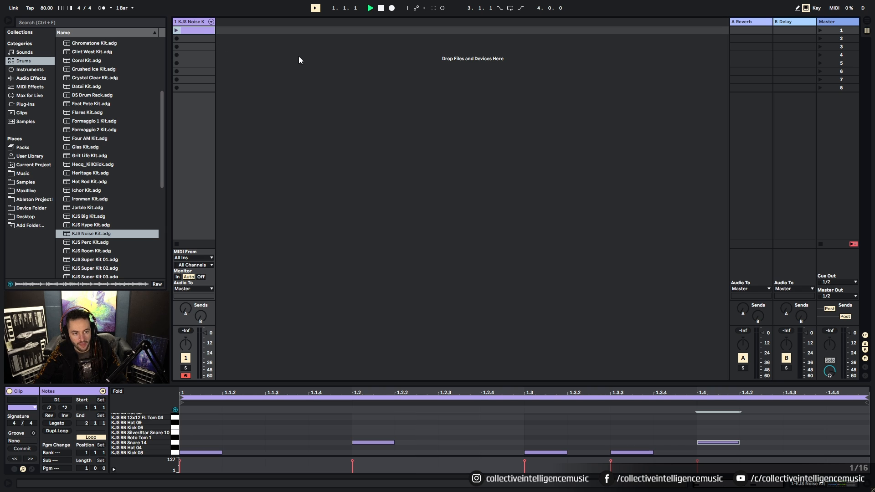
Relaunch the drum clip, toggle the transport off and on, and stop playback and all clips
{"action": "left_click", "coordinate": [177, 31]}
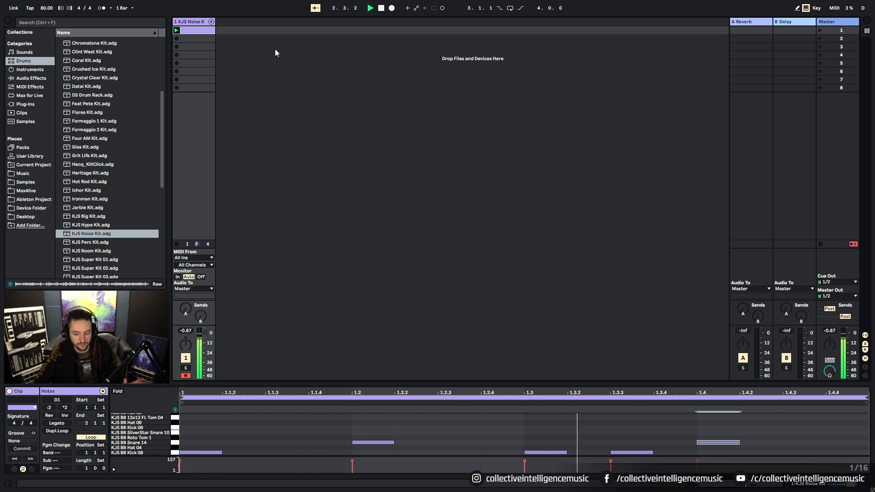
{"action": "key", "text": "space"}
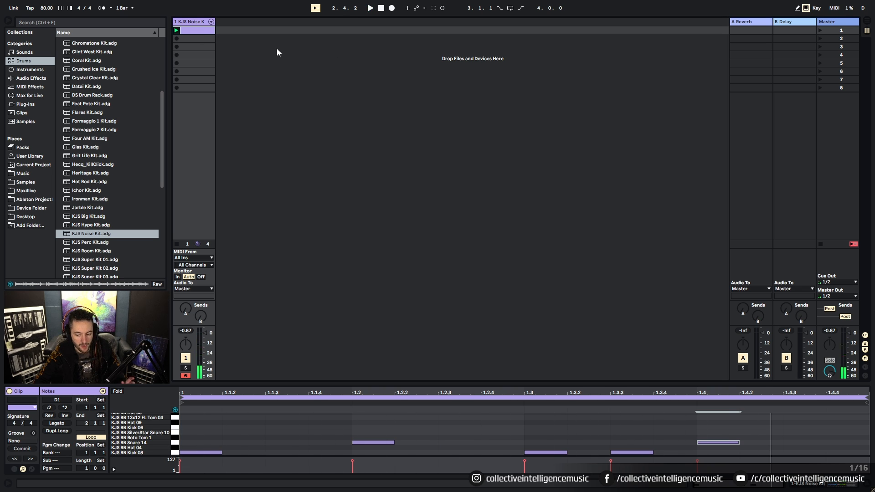
{"action": "key", "text": "space"}
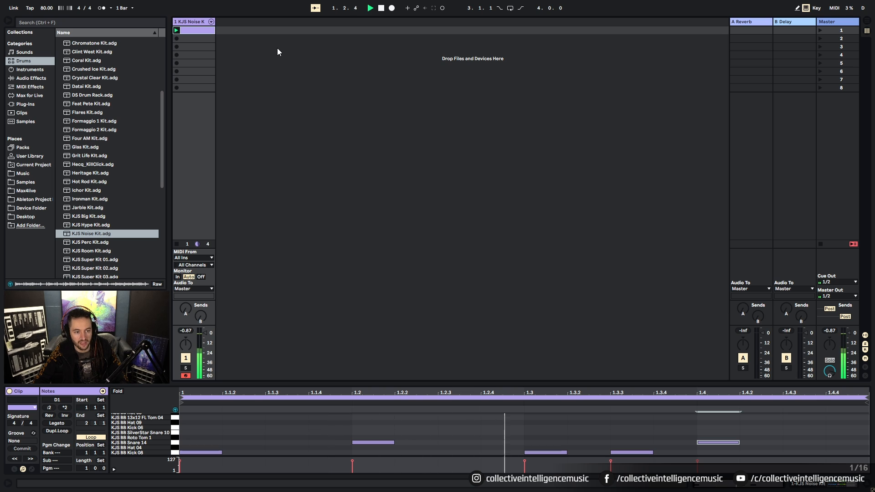
{"action": "key", "text": "space"}
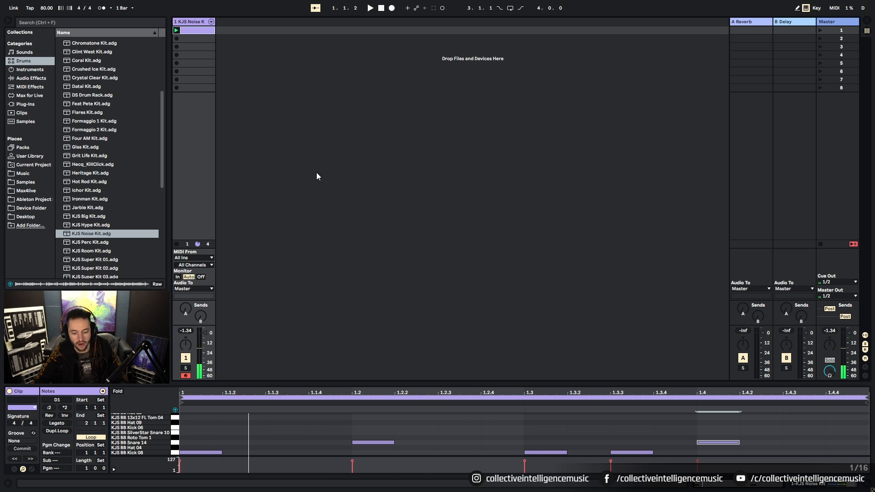
{"action": "left_click", "coordinate": [820, 244]}
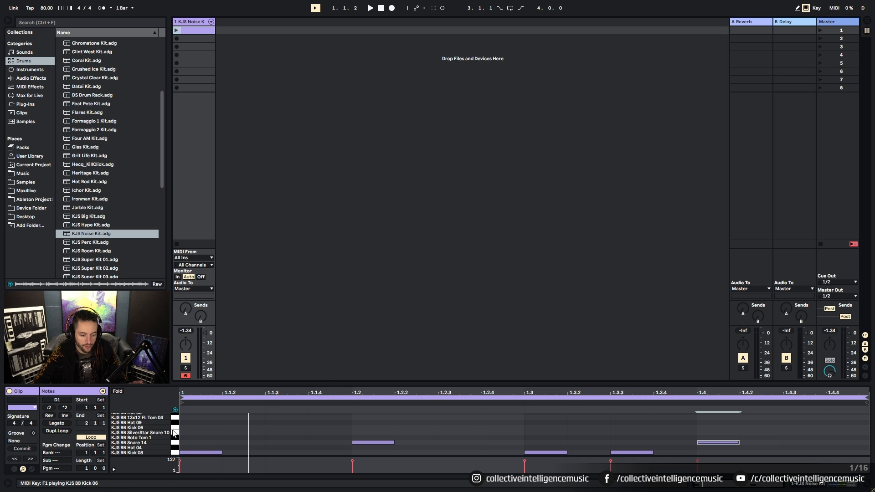
Audition the kit's hats, toms and ride from the piano roll keys, ending on KJS BB Hat 04
{"action": "scroll", "coordinate": [173, 433], "scroll_direction": "up", "scroll_amount": 4}
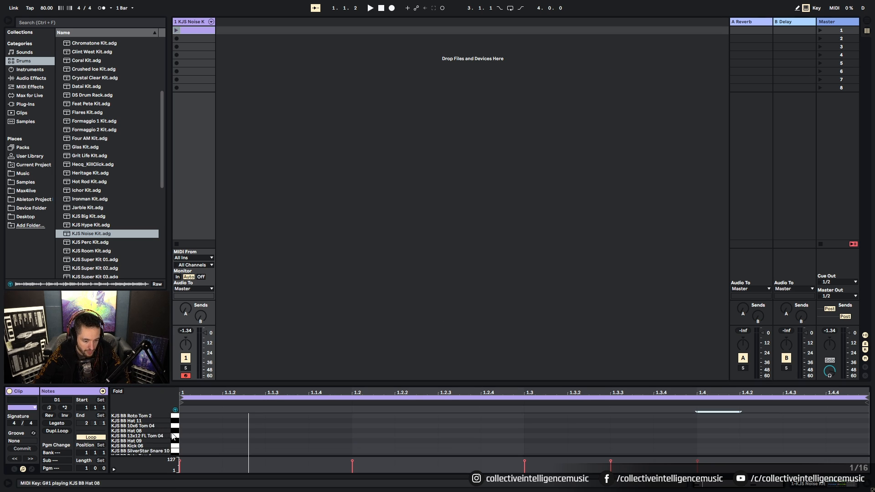
{"action": "left_click", "coordinate": [176, 430]}
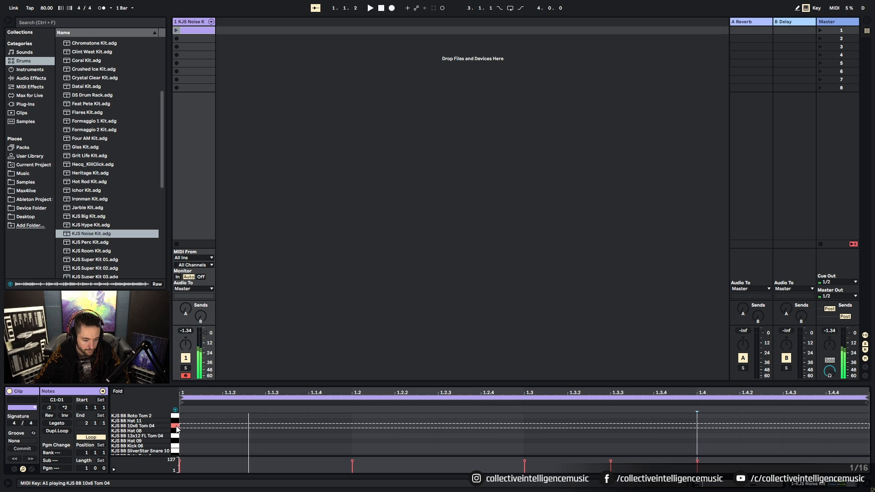
{"action": "scroll", "coordinate": [177, 430], "scroll_direction": "up", "scroll_amount": 2}
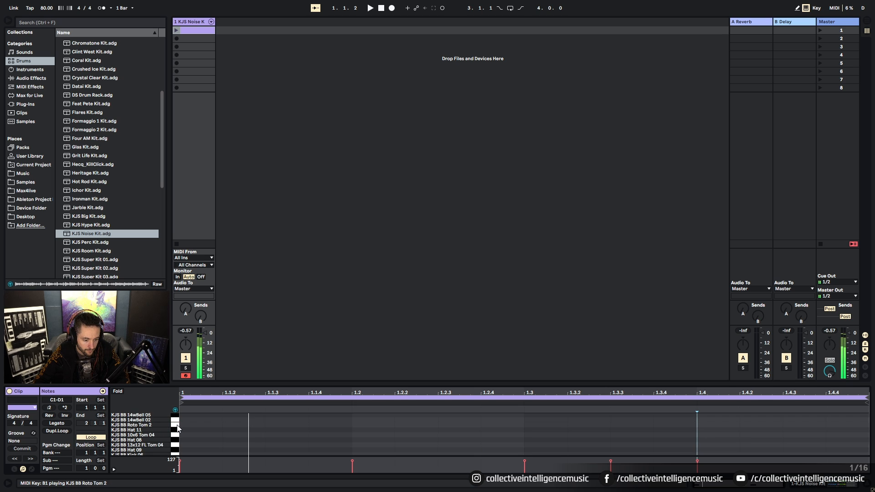
{"action": "scroll", "coordinate": [178, 421], "scroll_direction": "up", "scroll_amount": 2}
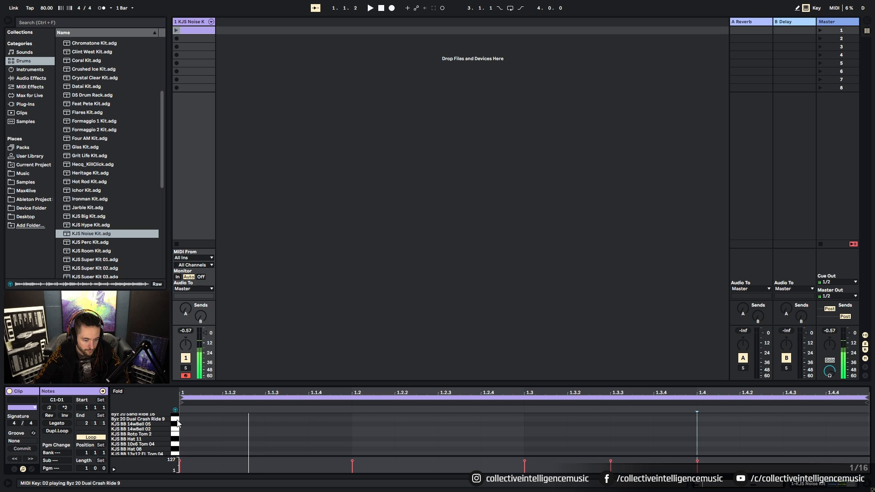
{"action": "scroll", "coordinate": [177, 424], "scroll_direction": "down", "scroll_amount": 7}
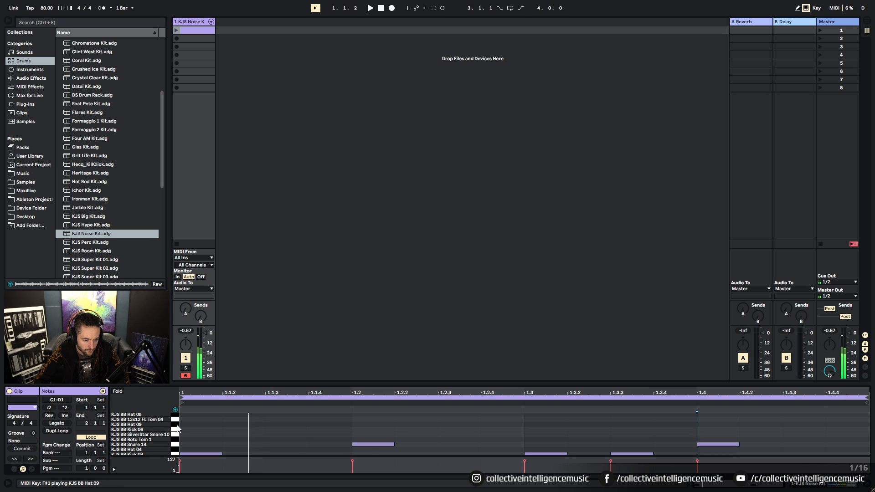
{"action": "left_click", "coordinate": [176, 450]}
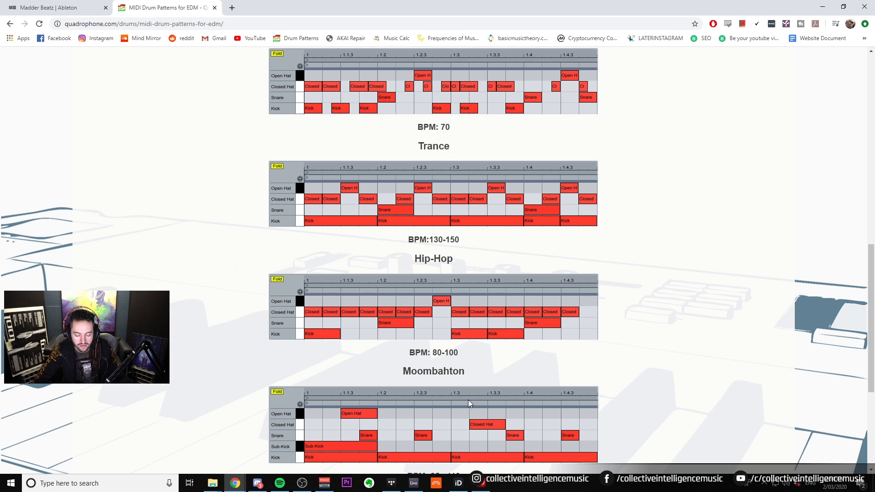
Switch back to Ableton Live and add KJS BB Hat 04 notes on every sixteenth from 1.1.1 to 1.2.3
{"action": "left_click", "coordinate": [415, 484]}
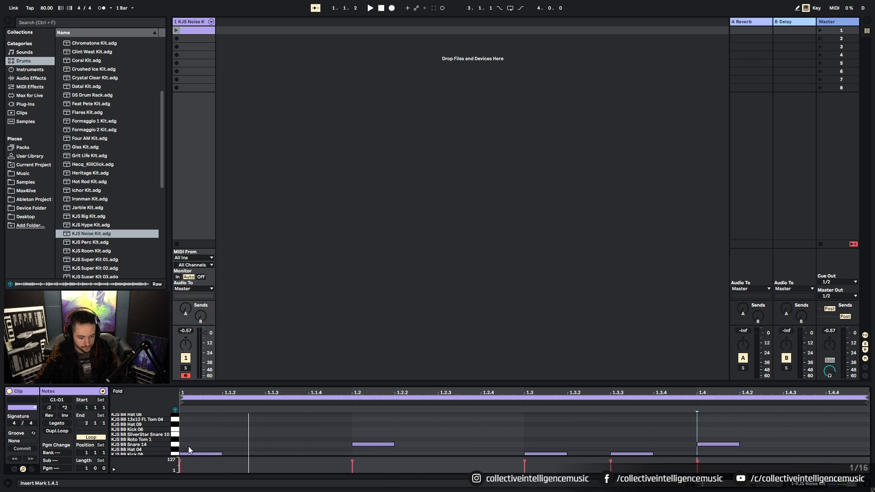
{"action": "left_click_drag", "start_coordinate": [187, 450], "coordinate": [303, 452]}
{"action": "double_click", "coordinate": [329, 451]}
{"action": "left_click", "coordinate": [364, 450]}
{"action": "mouse_move", "coordinate": [364, 450]}
{"action": "left_mouse_down"}
{"action": "mouse_move", "coordinate": [461, 449]}
{"action": "mouse_move", "coordinate": [485, 436]}
{"action": "left_mouse_up"}
Audition the kit's other hat sounds and add a KJS BB Hat 11 note at 1.2.4
{"action": "left_click", "coordinate": [173, 427]}
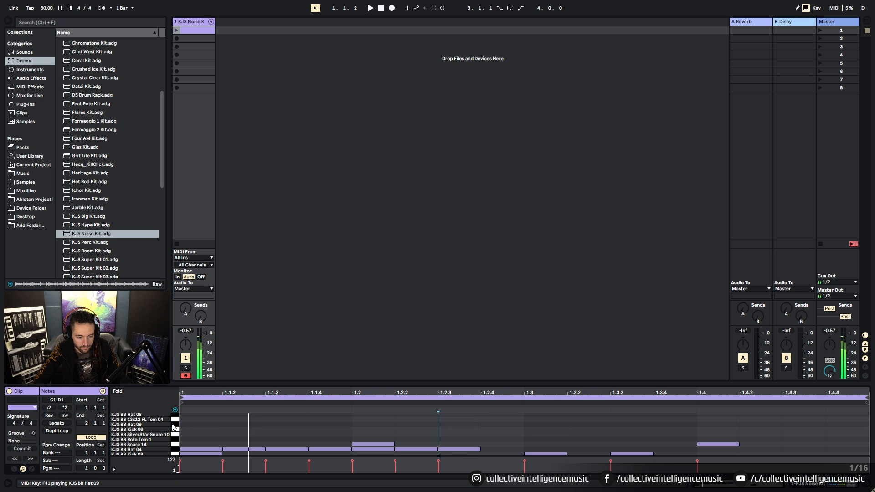
{"action": "scroll", "coordinate": [173, 428], "scroll_direction": "up", "scroll_amount": 2}
{"action": "left_click", "coordinate": [174, 428]}
{"action": "scroll", "coordinate": [176, 426], "scroll_direction": "up", "scroll_amount": 2}
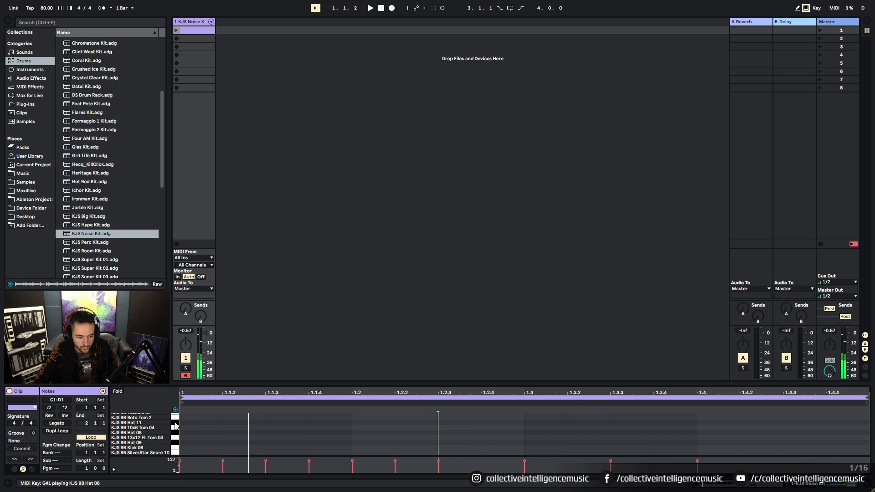
{"action": "left_click", "coordinate": [493, 422]}
Add KJS BB Hat 04 notes on every sixteenth from 1.3 to 1.4.3
{"action": "scroll", "coordinate": [492, 427], "scroll_direction": "down", "scroll_amount": 2}
{"action": "left_click", "coordinate": [563, 447]}
{"action": "left_click", "coordinate": [588, 448]}
{"action": "left_click", "coordinate": [631, 447]}
{"action": "left_click", "coordinate": [674, 447]}
{"action": "left_click", "coordinate": [719, 447]}
{"action": "left_click", "coordinate": [757, 447]}
{"action": "left_click", "coordinate": [803, 449]}
{"action": "left_click", "coordinate": [804, 450]}
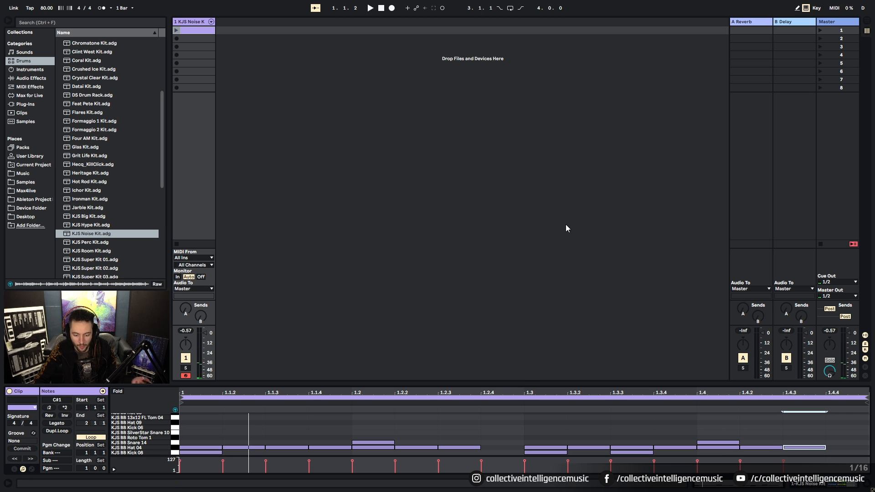
Play the drum clip with its hats, stop playback, and review the notes across the drum rows
{"action": "left_click", "coordinate": [177, 30]}
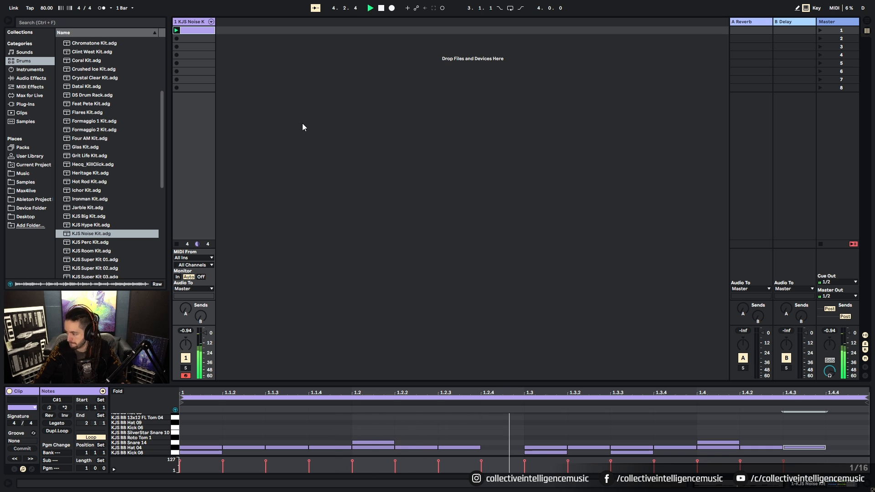
{"action": "left_click", "coordinate": [381, 8]}
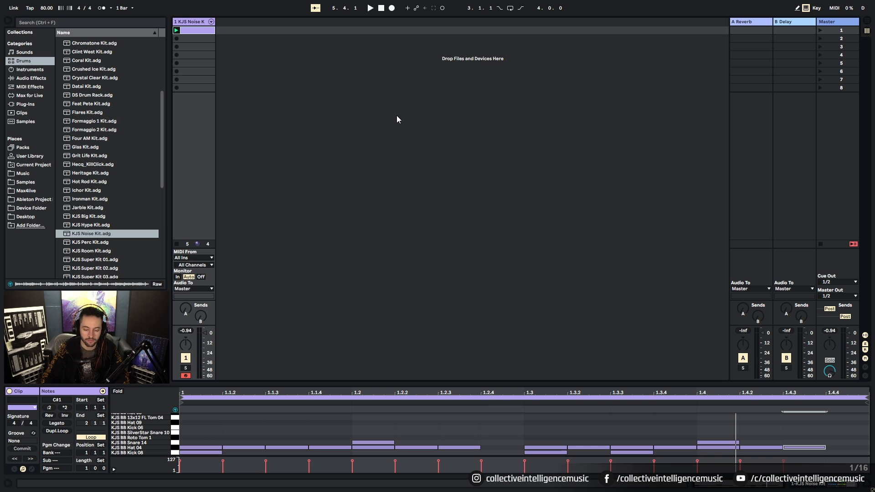
{"action": "scroll", "coordinate": [250, 420], "scroll_direction": "up", "scroll_amount": 4}
{"action": "scroll", "coordinate": [264, 422], "scroll_direction": "down", "scroll_amount": 1}
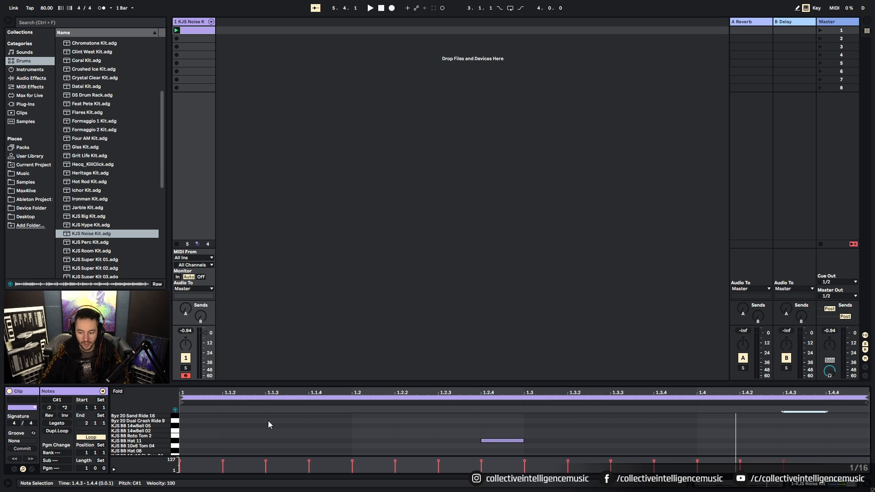
{"action": "scroll", "coordinate": [268, 421], "scroll_direction": "down", "scroll_amount": 3}
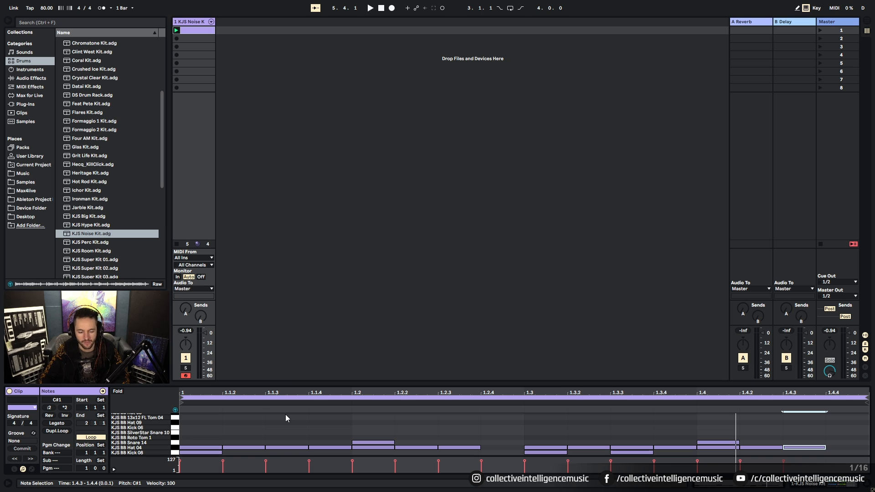
Deactivate the KJS BB Hat 04 note at 1.1.3 in the drum clip
{"action": "left_click", "coordinate": [290, 448]}
{"action": "key", "text": "Delete"}
{"action": "left_click", "coordinate": [305, 426]}
{"action": "left_click_drag", "start_coordinate": [287, 421], "coordinate": [290, 452]}
{"action": "left_click_drag", "start_coordinate": [328, 426], "coordinate": [335, 454]}
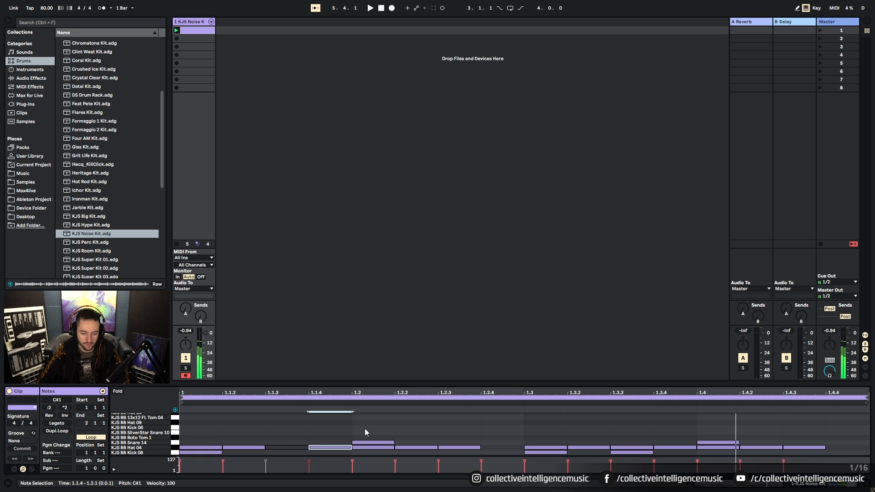
{"action": "left_click", "coordinate": [355, 436]}
{"action": "left_click", "coordinate": [320, 448]}
{"action": "key", "text": "0"}
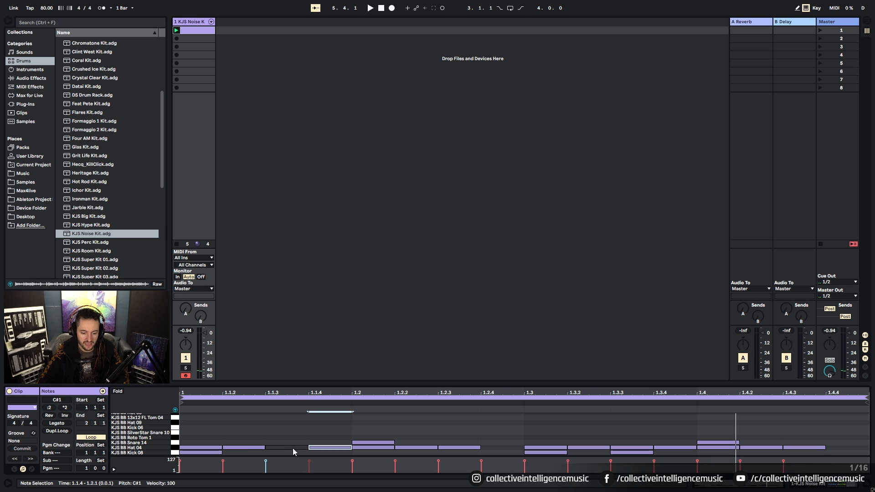
{"action": "left_click", "coordinate": [276, 448]}
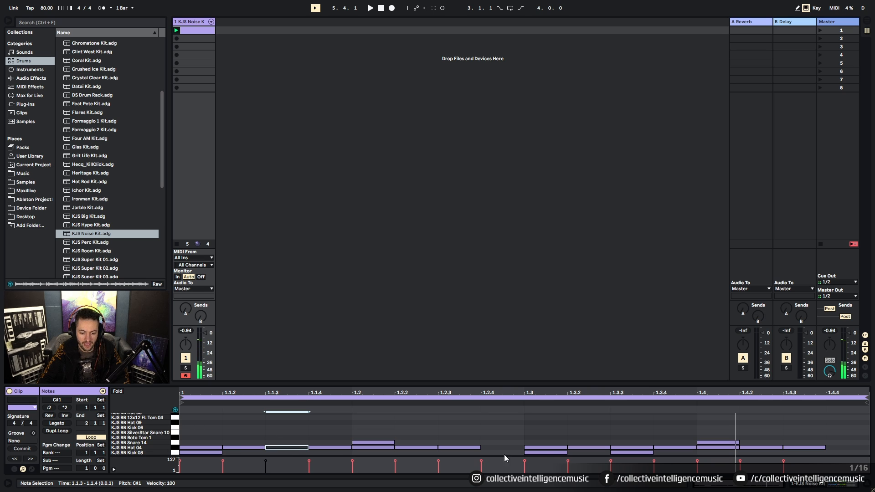
Play the drum clip without the 1.1.3 hat, stop it, and reactivate that note
{"action": "left_click", "coordinate": [177, 30]}
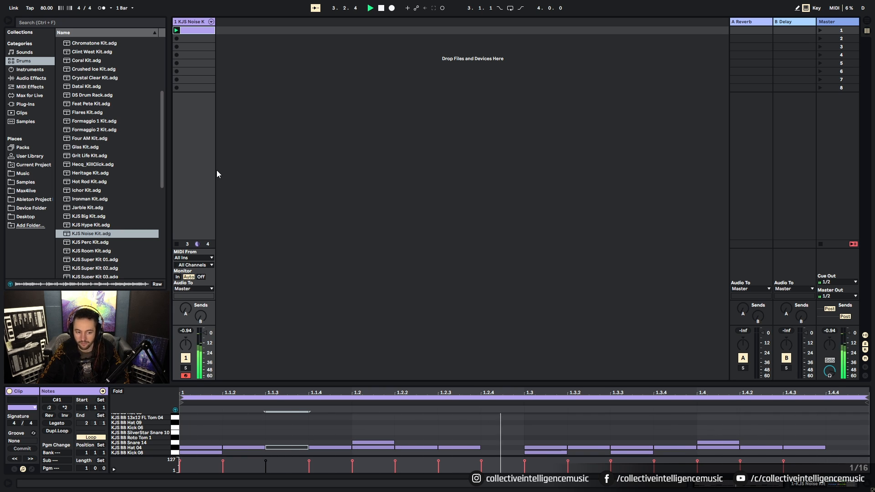
{"action": "left_click", "coordinate": [178, 246]}
{"action": "right_click", "coordinate": [330, 427]}
{"action": "left_click", "coordinate": [309, 433]}
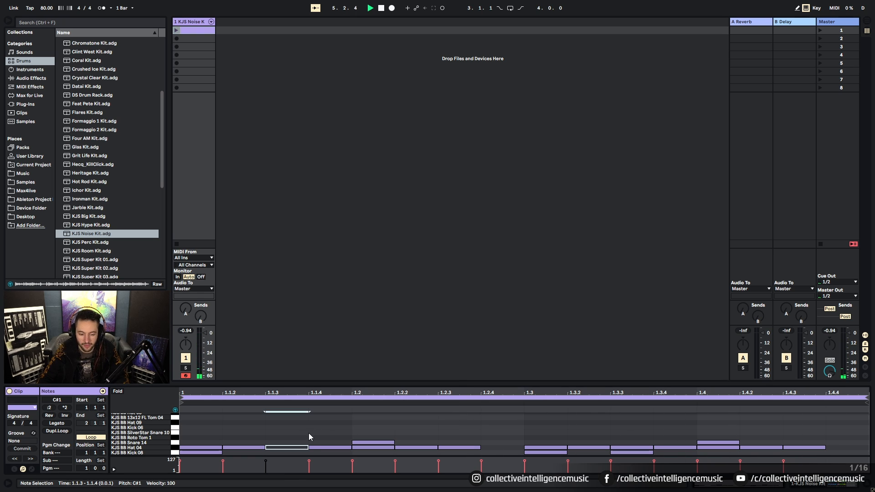
{"action": "left_click", "coordinate": [294, 441]}
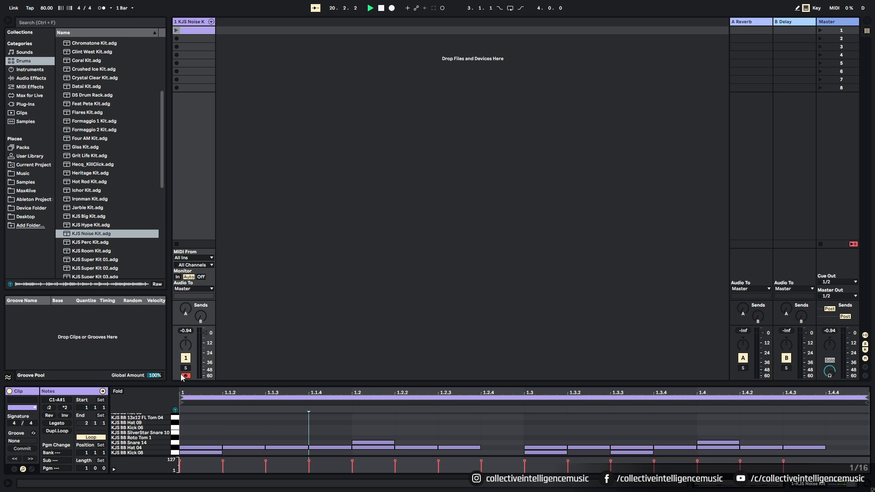
Show the Groove Pool and open the groove library in the browser
{"action": "left_click", "coordinate": [7, 378]}
{"action": "left_click", "coordinate": [8, 378]}
{"action": "left_click", "coordinate": [8, 379]}
{"action": "left_click", "coordinate": [8, 378]}
{"action": "left_click", "coordinate": [8, 379]}
{"action": "left_click", "coordinate": [8, 378]}
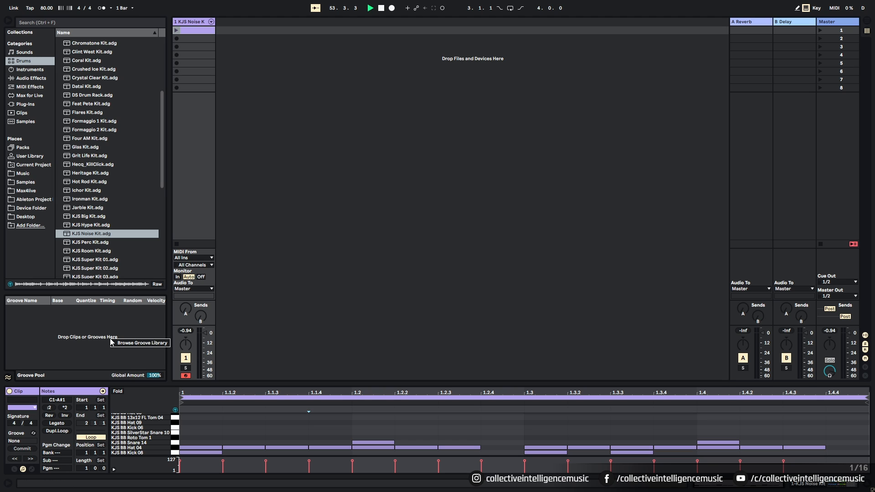
{"action": "double_click", "coordinate": [136, 346]}
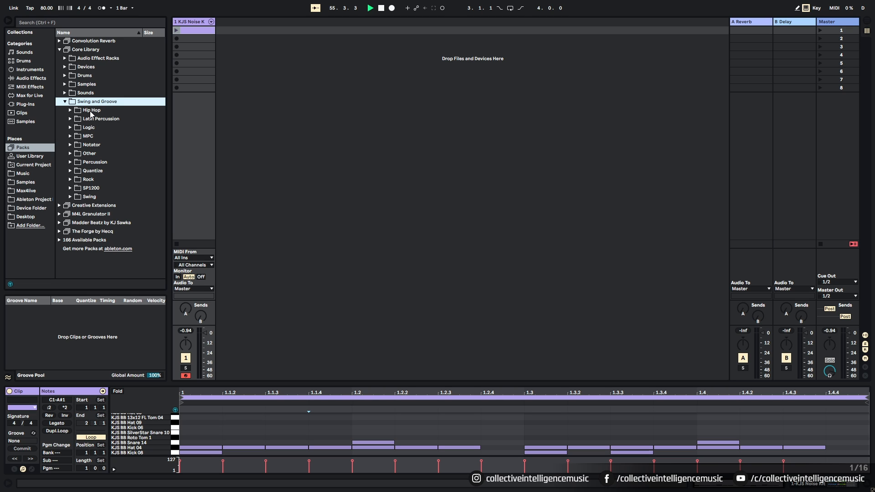
Browse the Hip Hop grooves, preview Breakbeat 137 and Hip Hop 1, and load Hip Hop 1 into the Groove Pool
{"action": "left_click", "coordinate": [70, 111]}
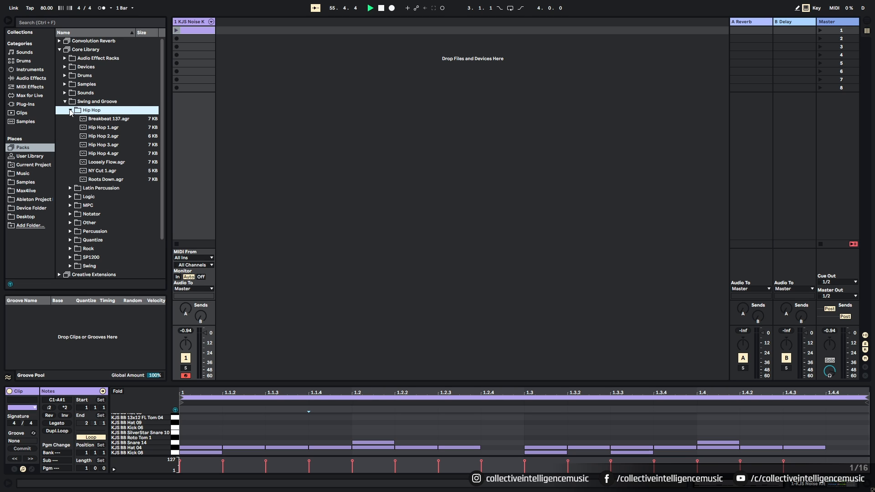
{"action": "left_click", "coordinate": [113, 122]}
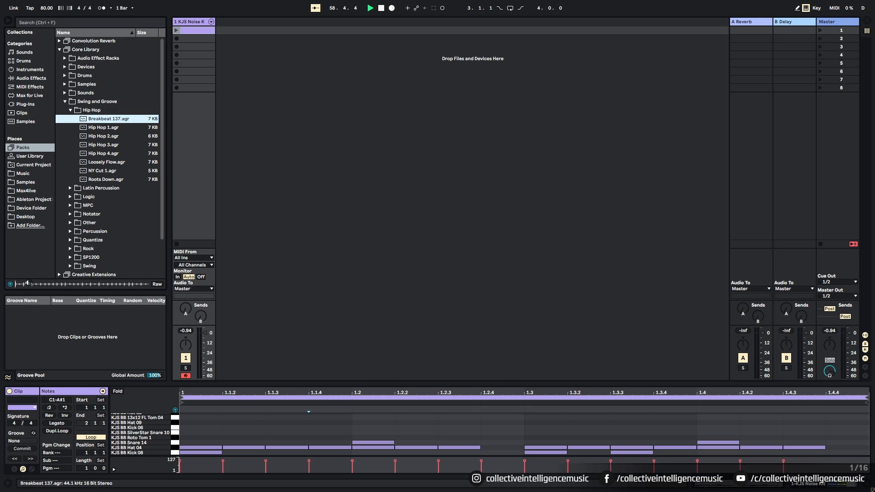
{"action": "left_click", "coordinate": [110, 127]}
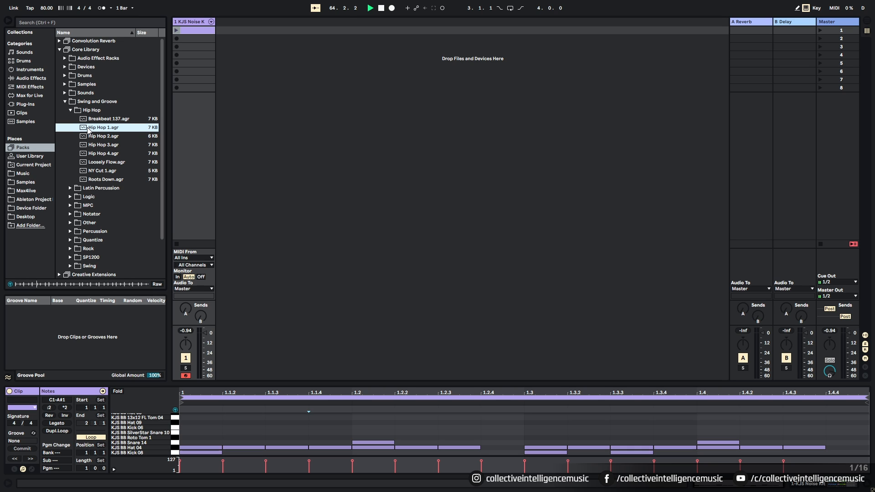
{"action": "double_click", "coordinate": [100, 131]}
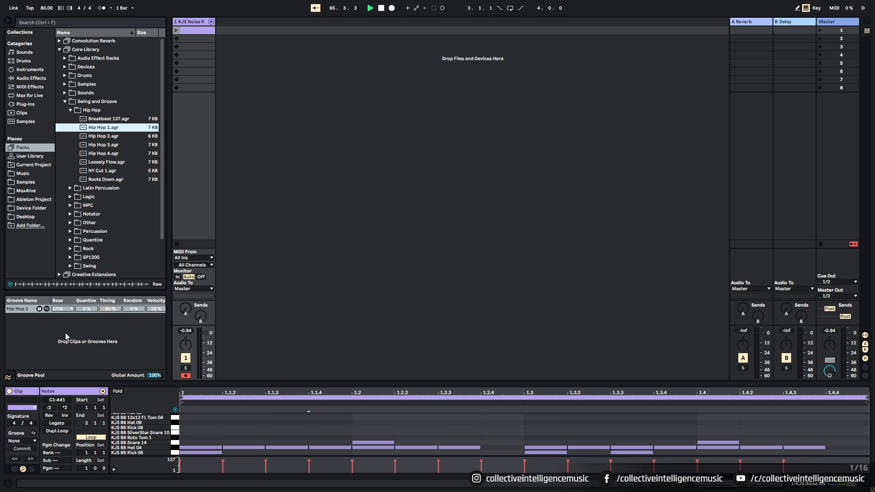
Set the Hip Hop 1 groove's Quantize to 50%, Timing to 80% and Velocity to 50%
{"action": "left_click", "coordinate": [103, 330]}
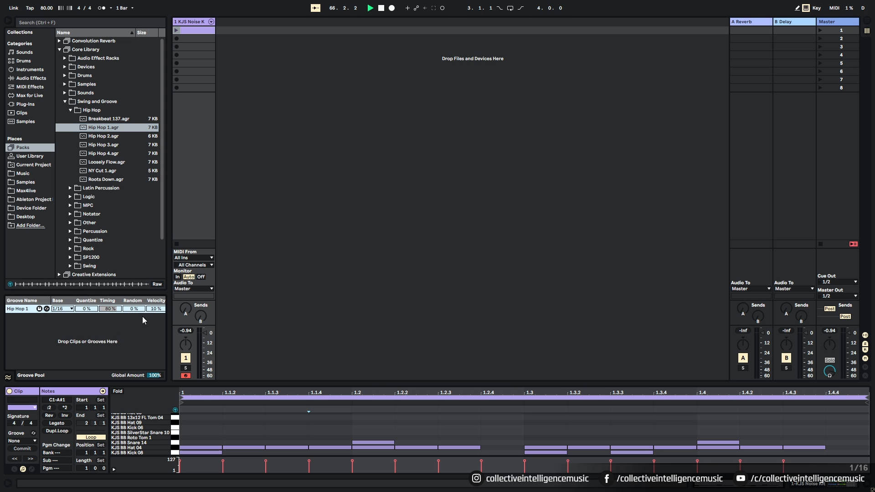
{"action": "left_click_drag", "start_coordinate": [106, 310], "coordinate": [106, 274]}
{"action": "left_click", "coordinate": [155, 310]}
{"action": "left_click_drag", "start_coordinate": [87, 309], "coordinate": [86, 298]}
Apply the Hip Hop 1 groove to the drum clip and commit it to the notes
{"action": "left_click_drag", "start_coordinate": [17, 311], "coordinate": [188, 31]}
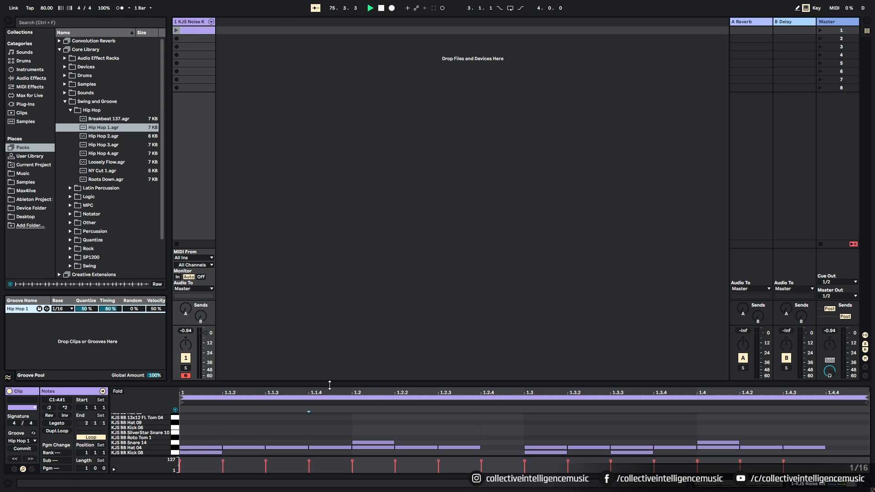
{"action": "left_click", "coordinate": [24, 448]}
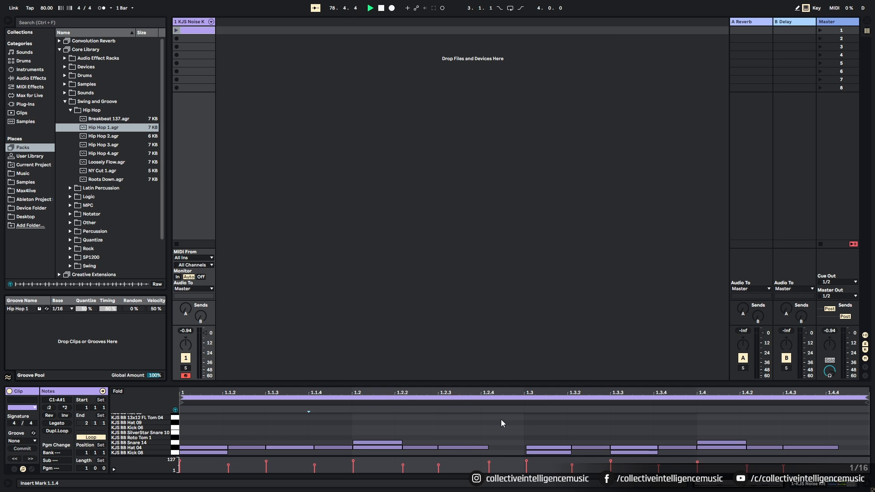
Examine the grooved notes' timing around 1.3 and their velocities, and launch the drum clip to hear it
{"action": "left_click_drag", "start_coordinate": [526, 395], "coordinate": [524, 397]}
{"action": "double_click", "coordinate": [525, 397]}
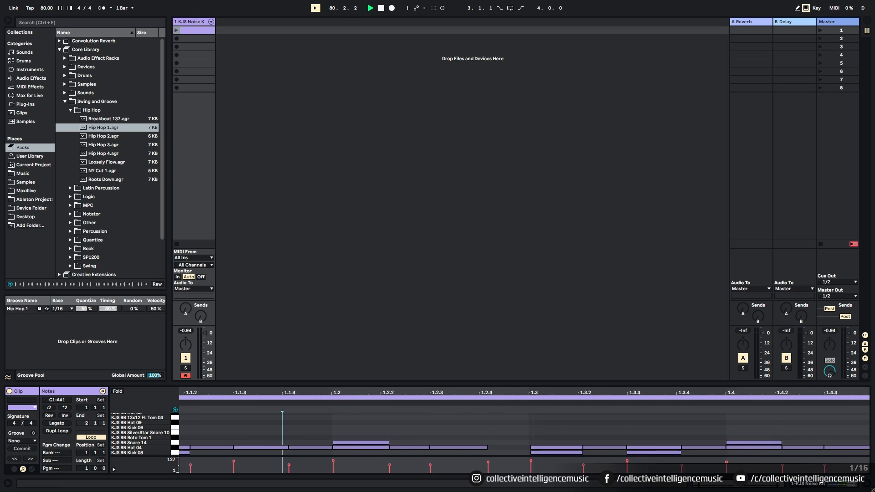
{"action": "left_click", "coordinate": [180, 461]}
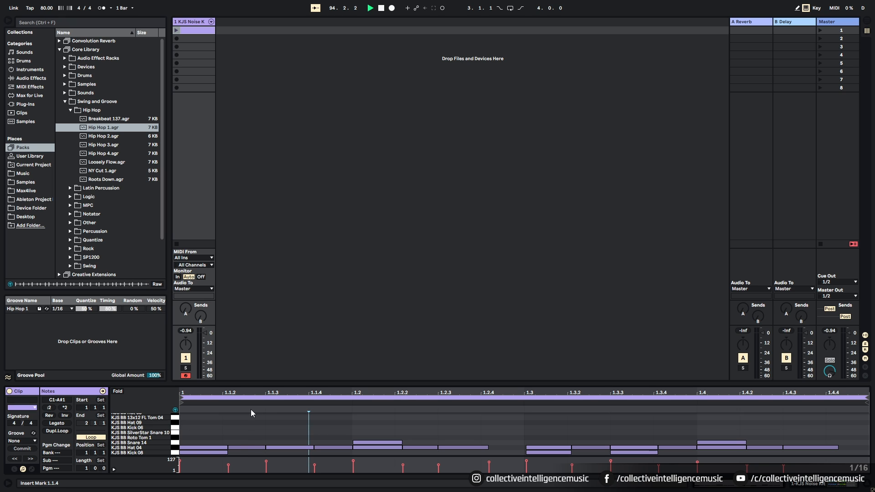
{"action": "left_click", "coordinate": [176, 30]}
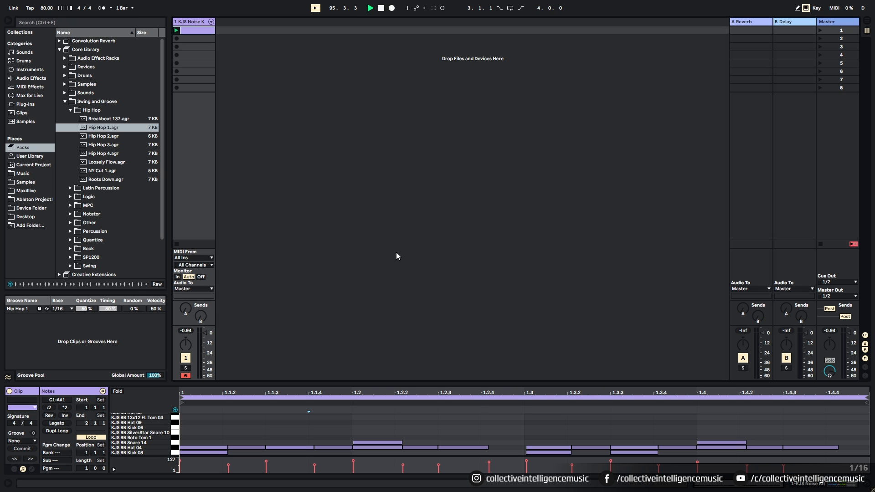